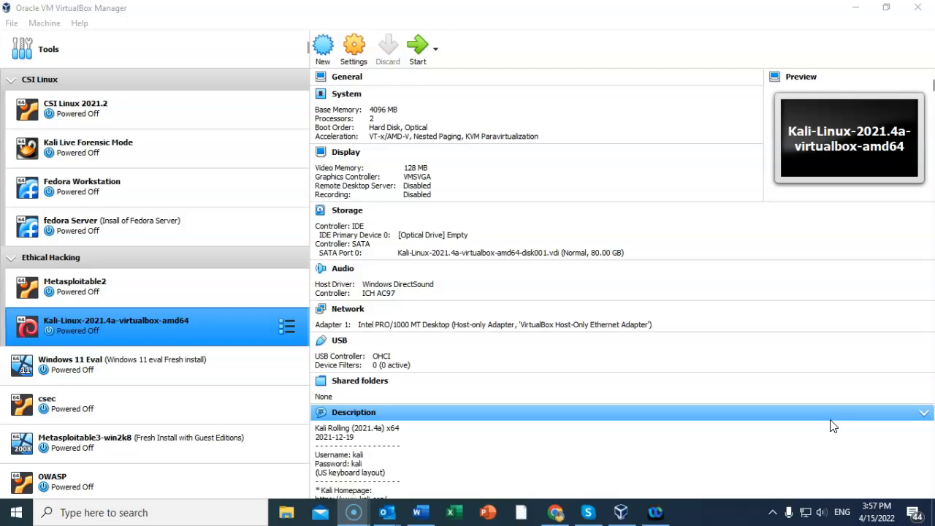
Step: Import the Metasploitable3.ova appliance from the Downloads folder into VirtualBox with its suggested settings
click(817, 428)
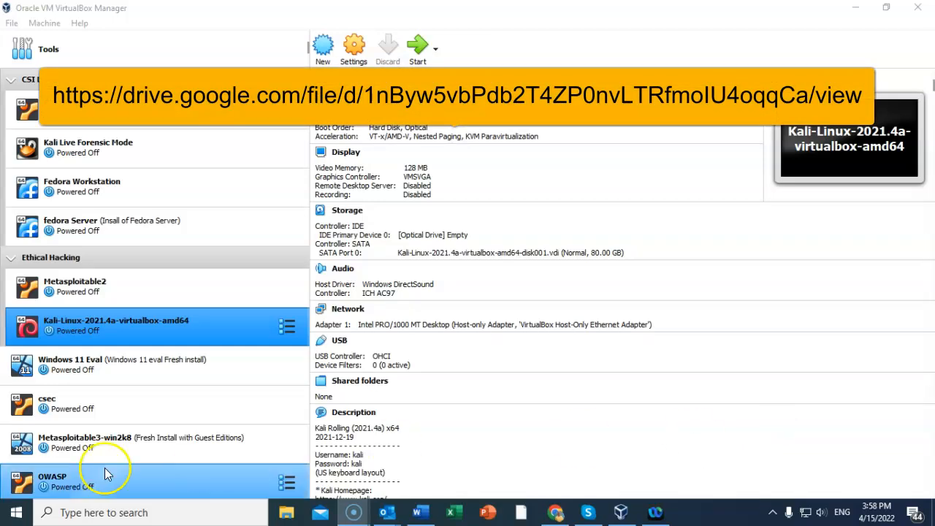
scroll(648, 418, down, 1)
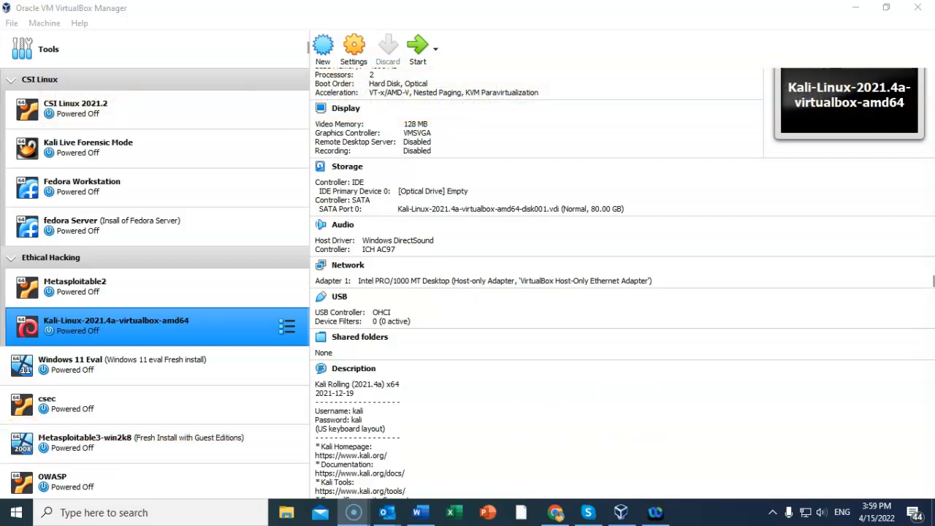
click(287, 512)
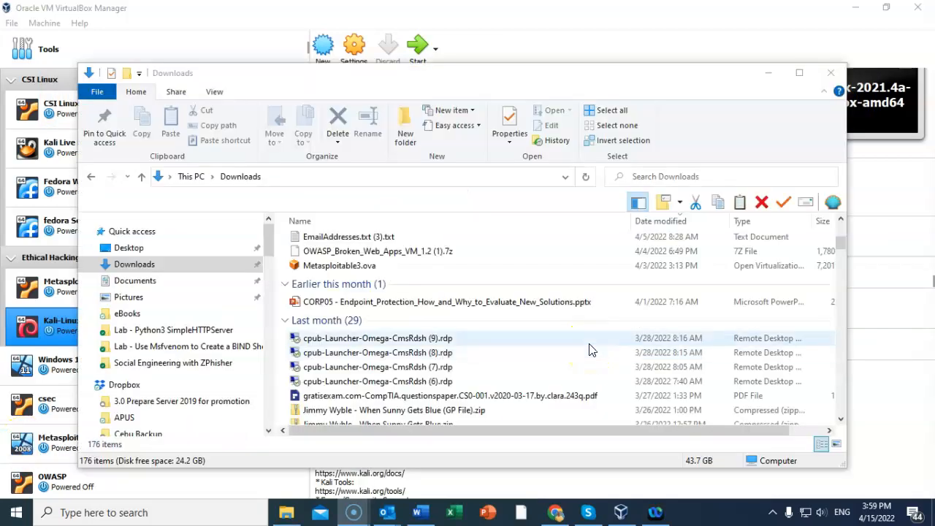
double_click(338, 267)
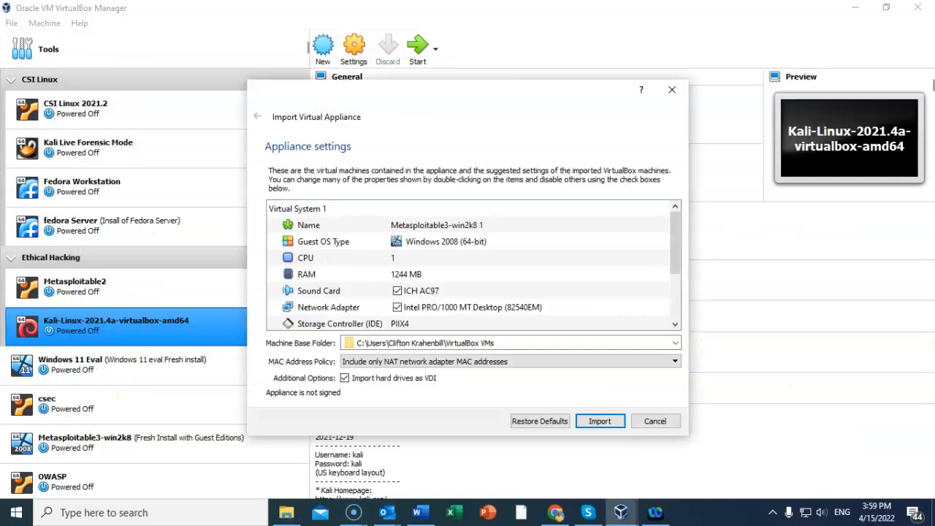
click(803, 376)
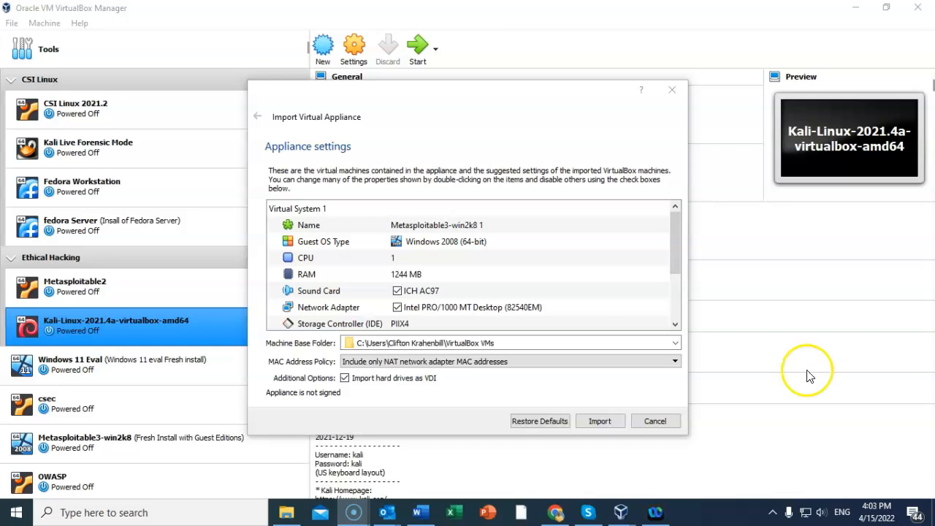
click(600, 421)
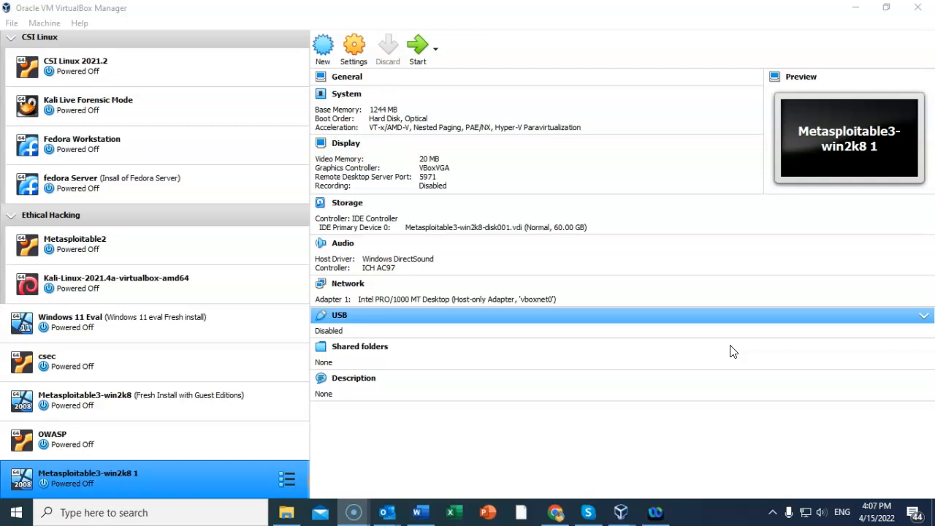
Step: Start the Metasploitable3-win2k8 1 machine and change its network Adapter 1 to NAT Network
double_click(169, 477)
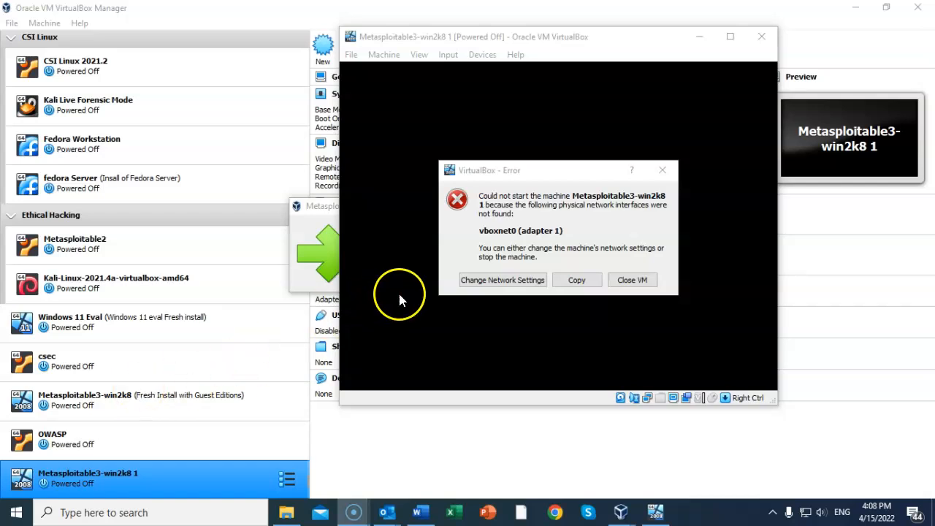
click(504, 279)
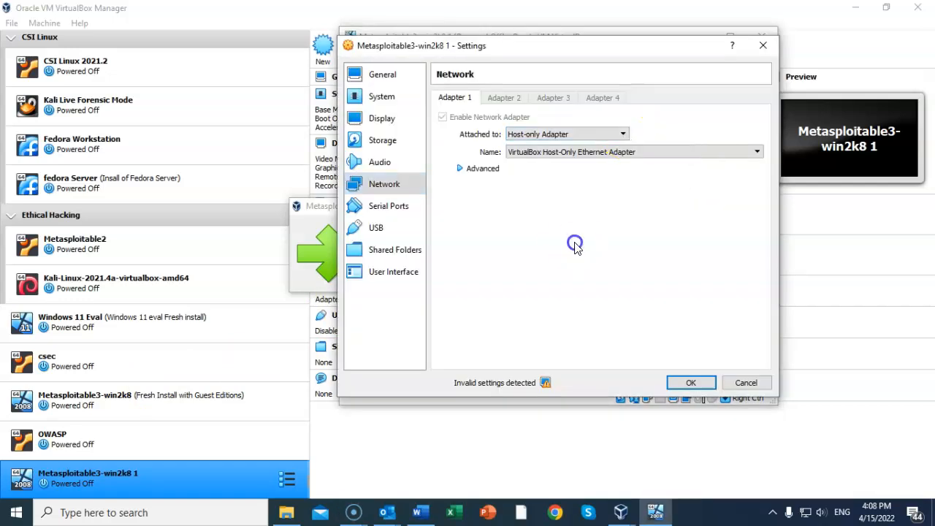
click(623, 134)
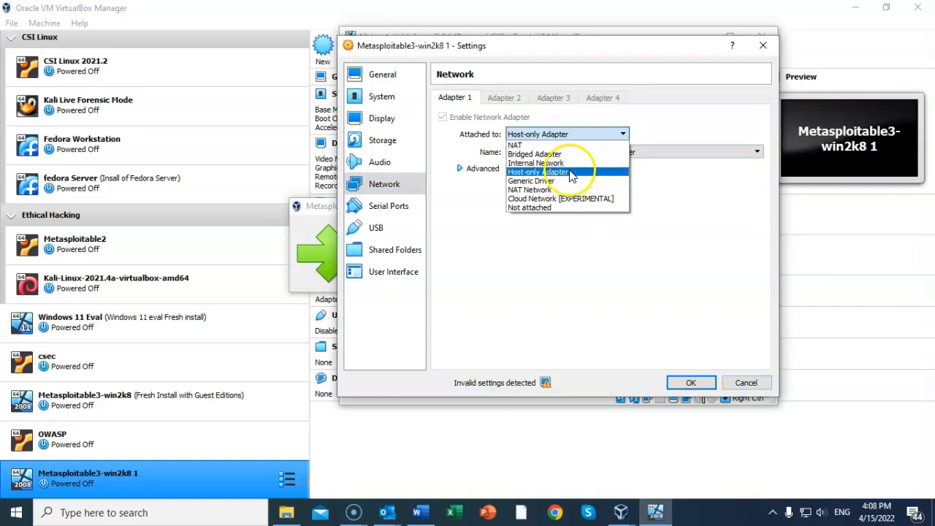
click(551, 190)
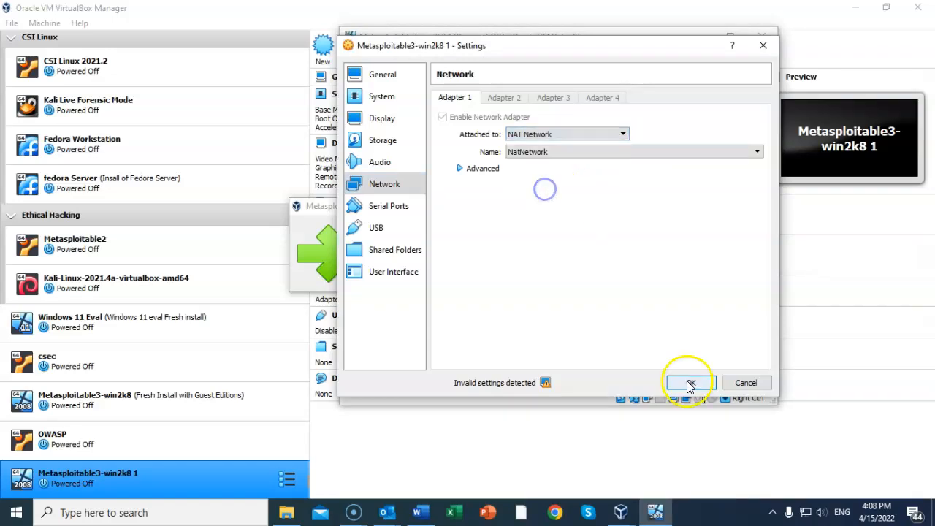
click(689, 384)
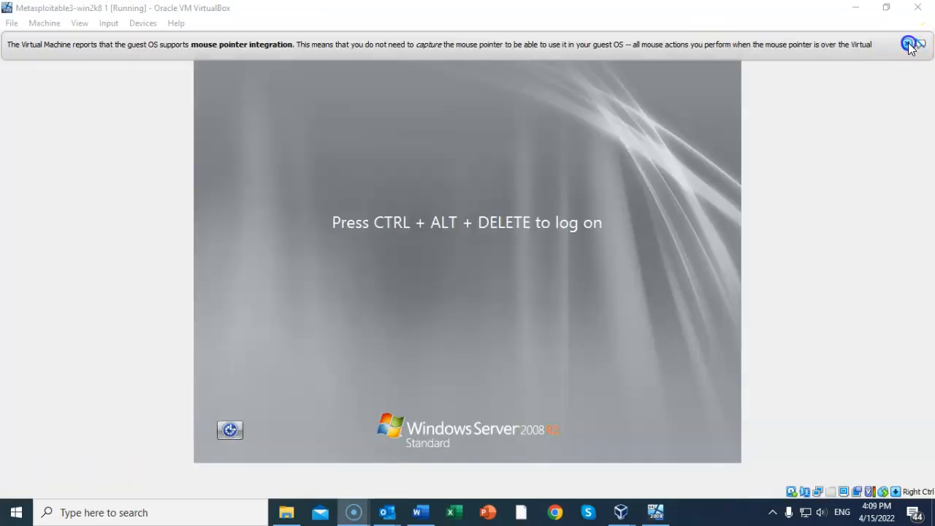
Step: Dismiss the mouse integration notice, send Ctrl-Alt-Del to the guest and log on as Administrator with the account password
click(909, 43)
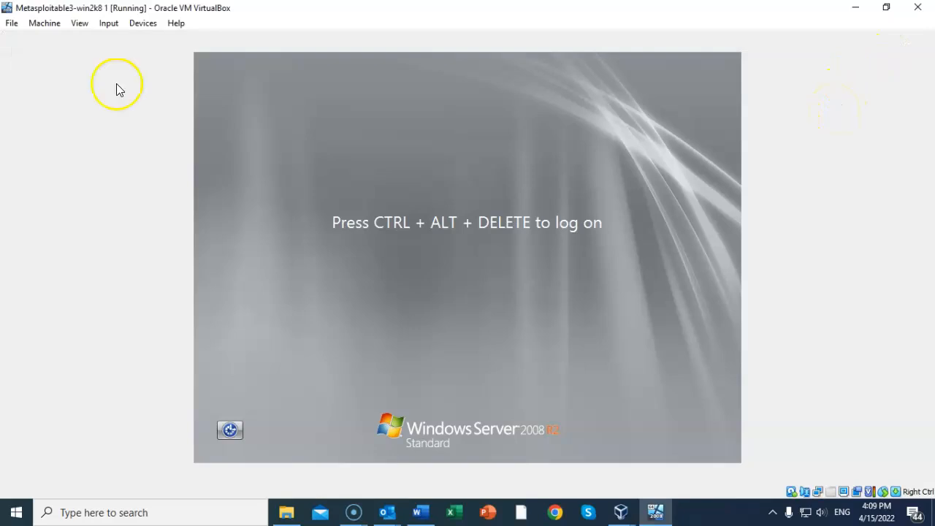
click(111, 24)
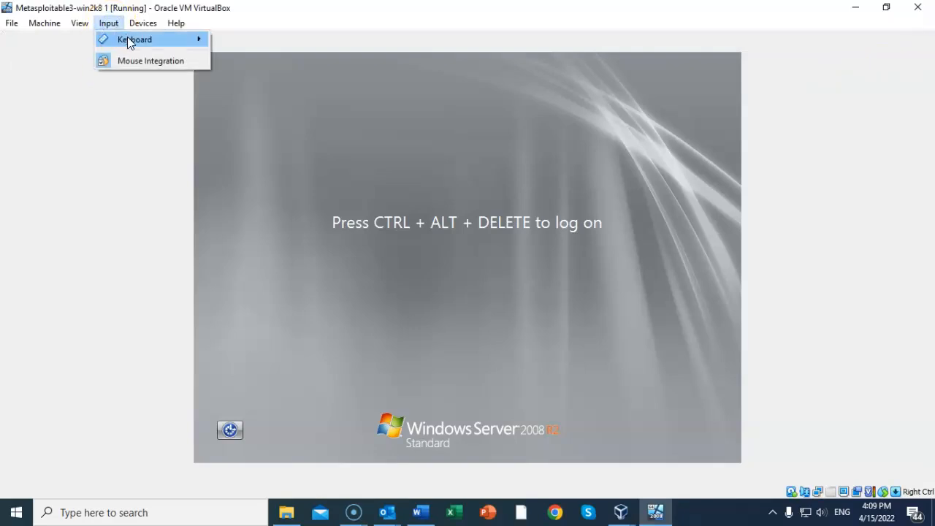
mouse_move(128, 39)
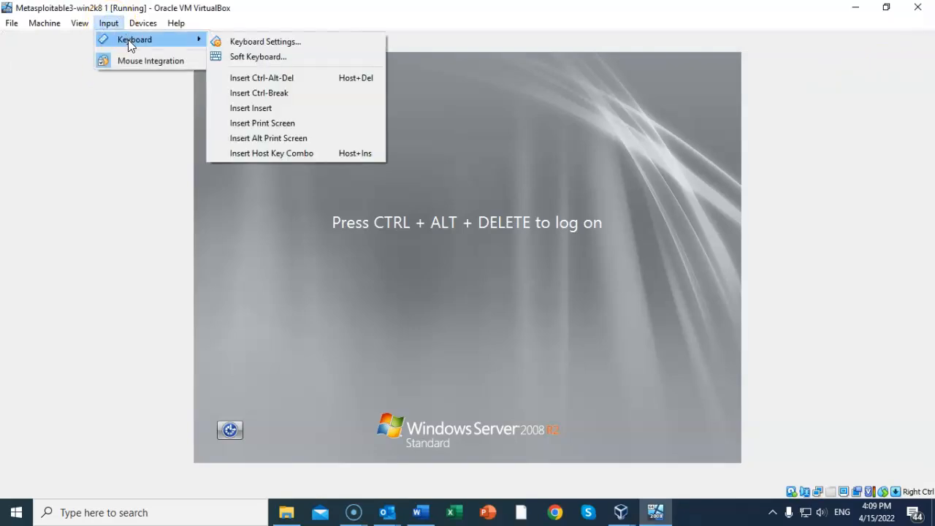
click(260, 78)
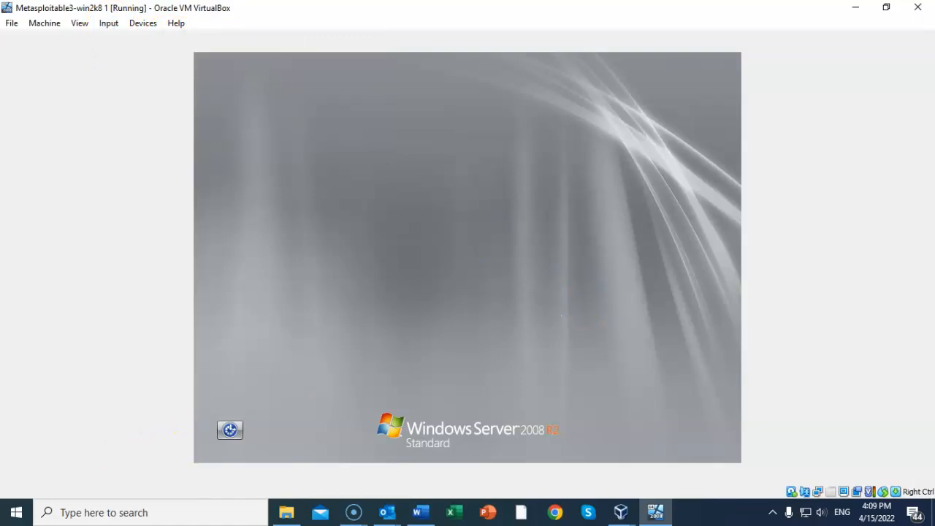
click(413, 303)
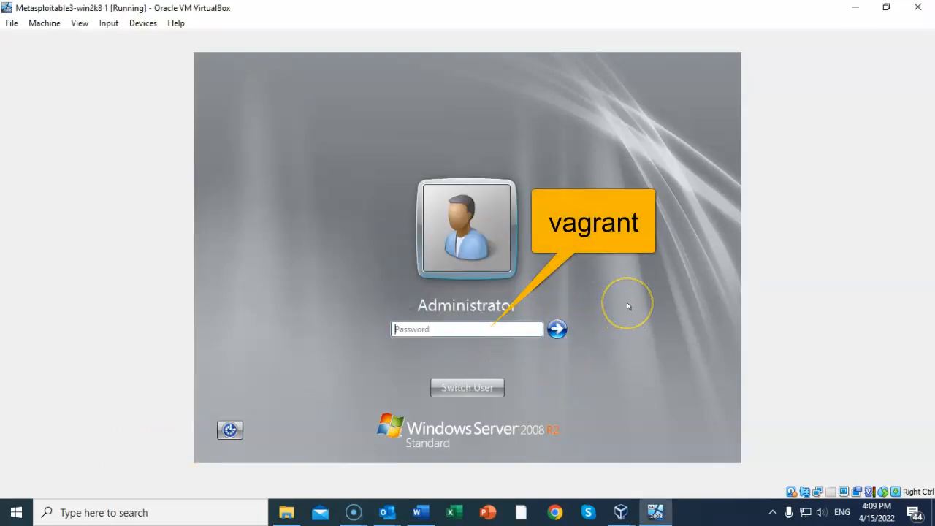
text(vagrant)
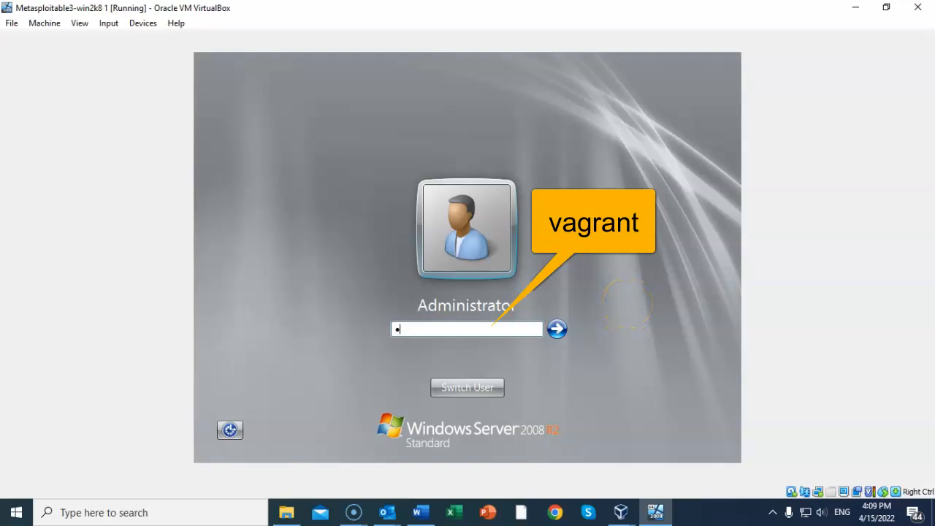
key(Return)
Step: Cancel the Windows Activation dialog in the guest and postpone the requested restart
click(361, 325)
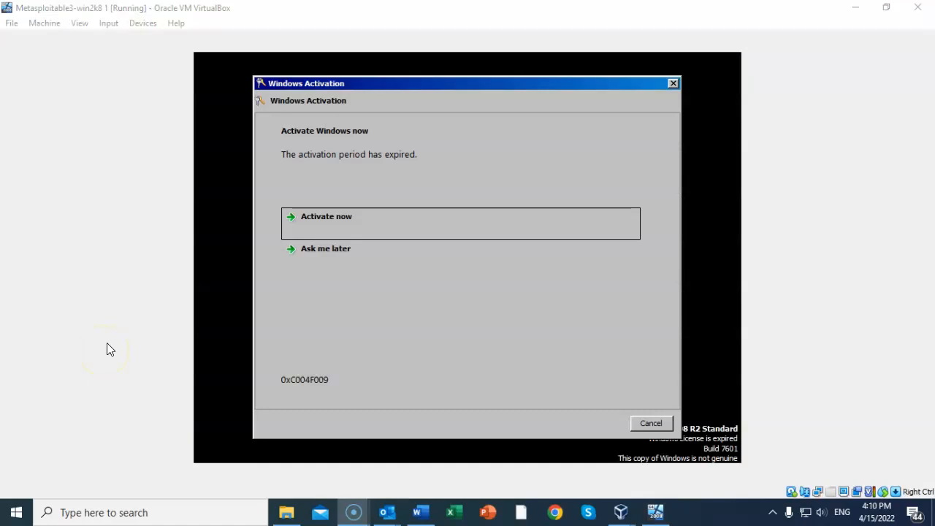
click(650, 423)
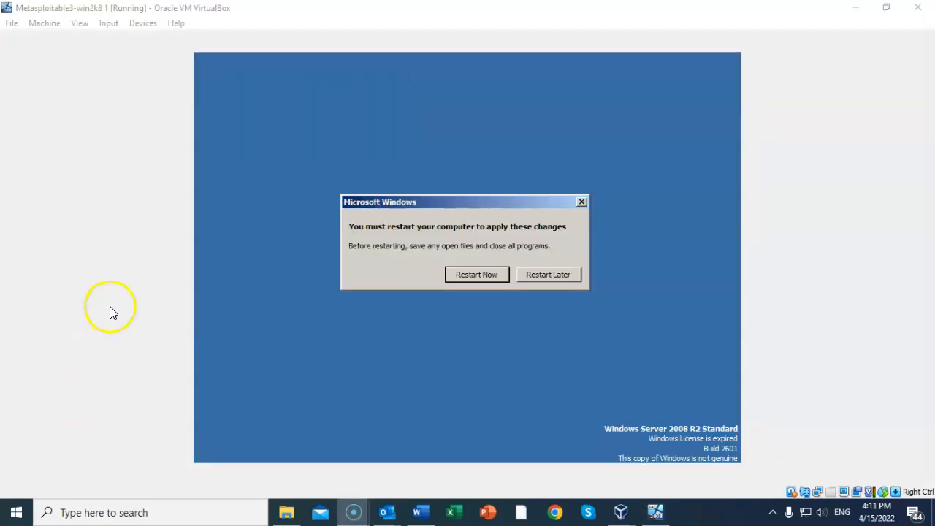
click(557, 275)
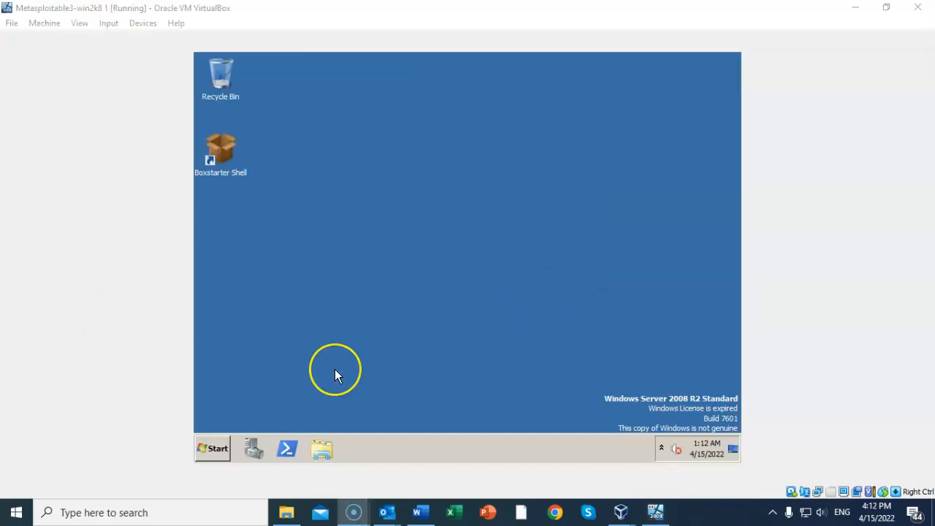
Step: Run slmgr /rearm in the guest's Command Prompt, acknowledge the script message and close the prompt window
click(218, 448)
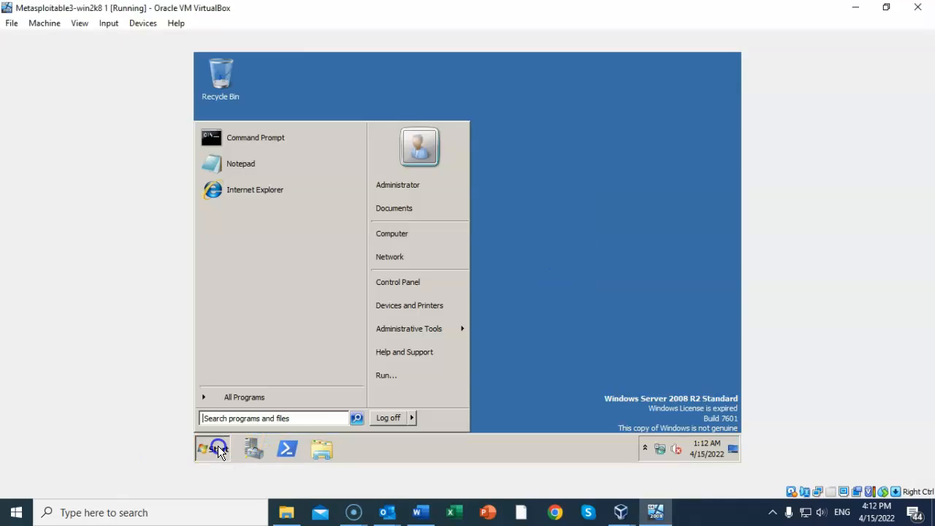
click(246, 139)
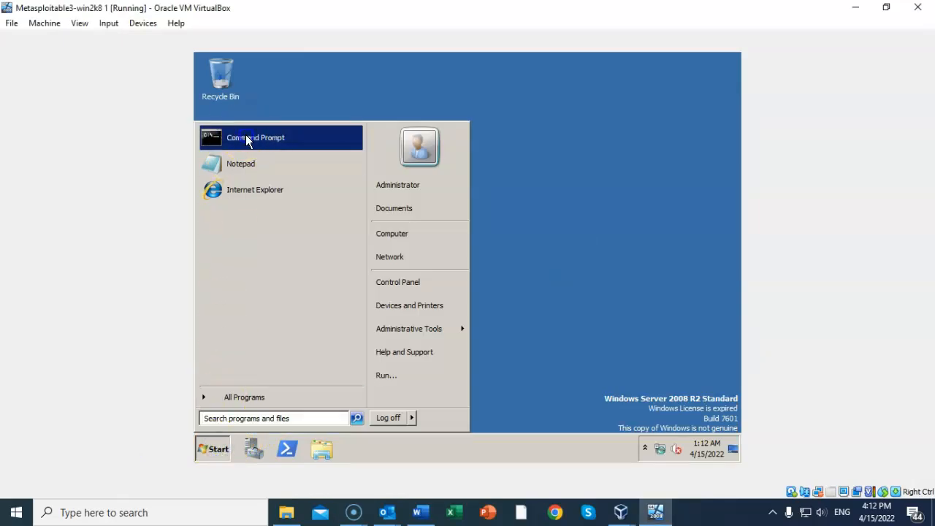
text(slmgr /rearm)
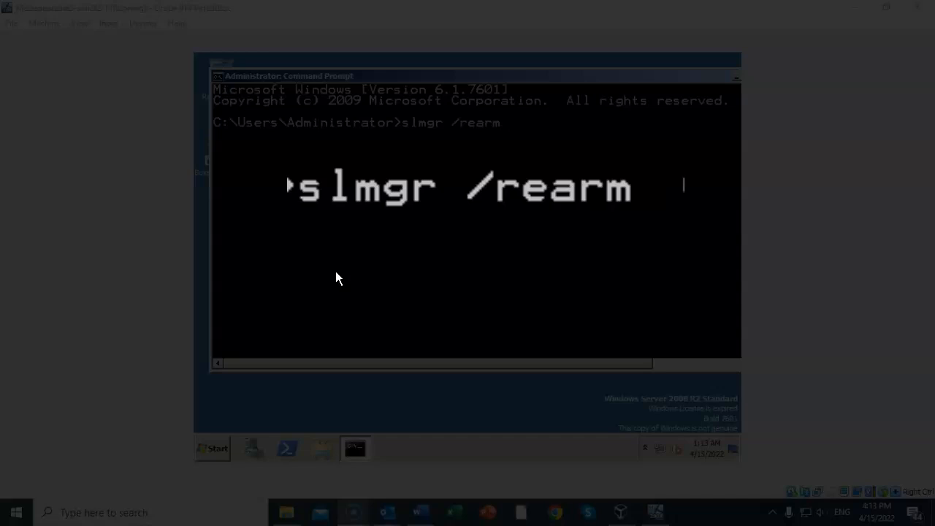
click(628, 193)
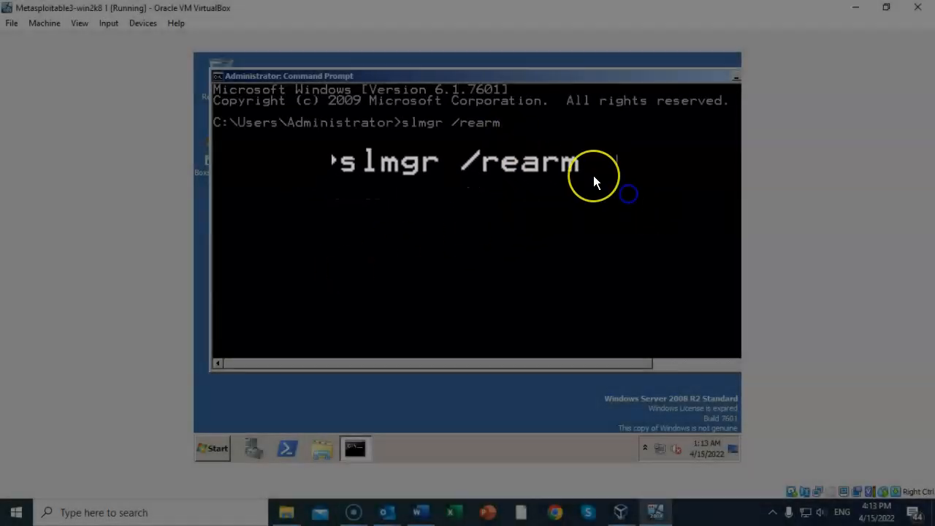
key(Return)
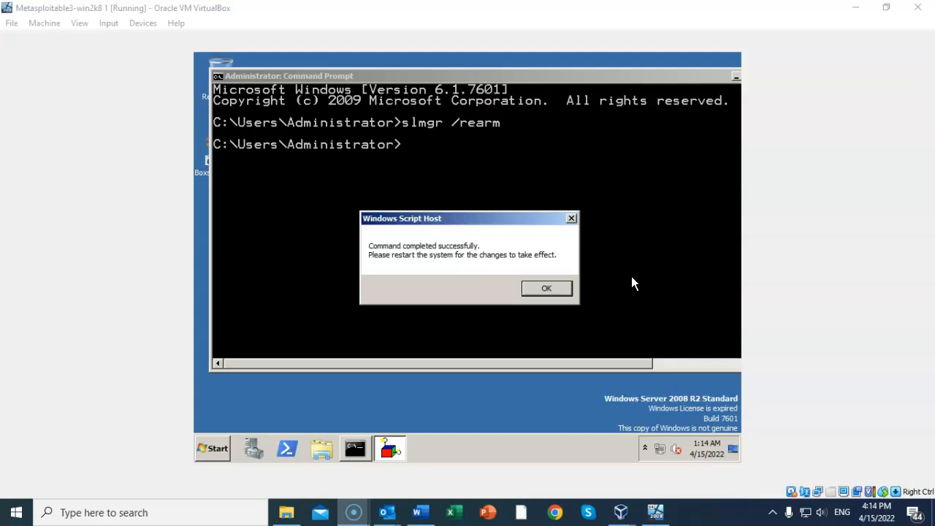
click(536, 288)
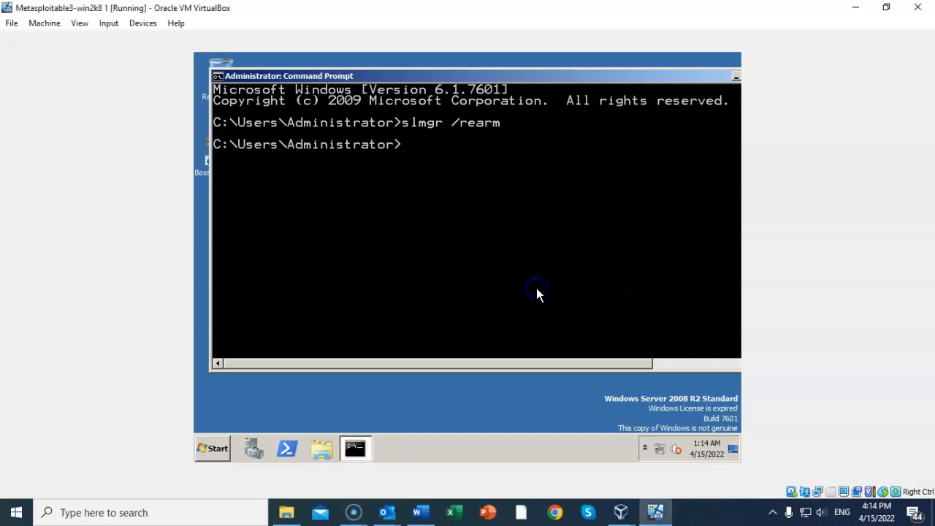
drag(585, 74, 516, 80)
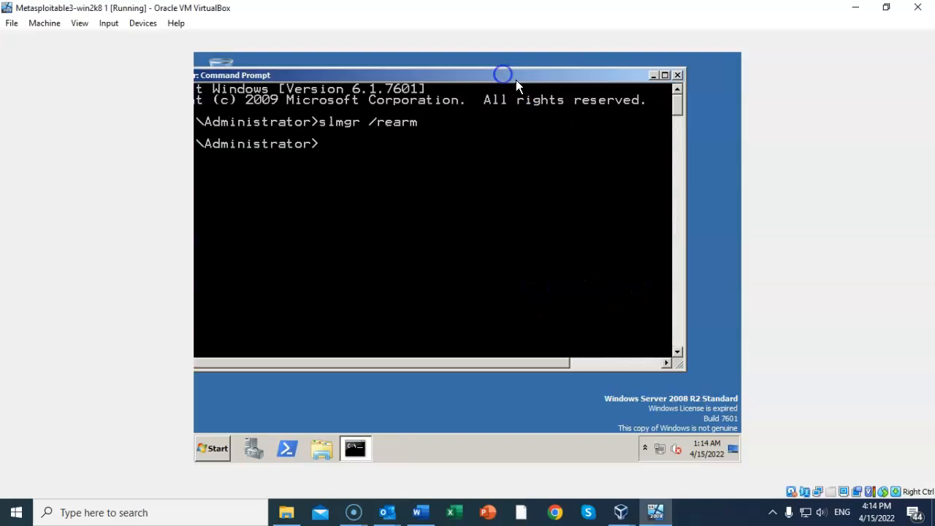
click(678, 74)
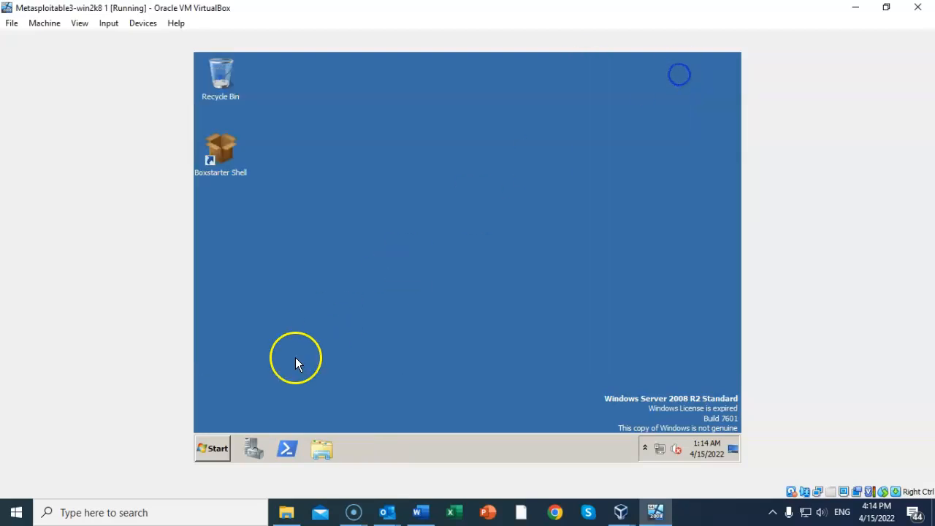
Step: Shut down the Windows Server guest, entering "vvv" as the shutdown comment
click(215, 449)
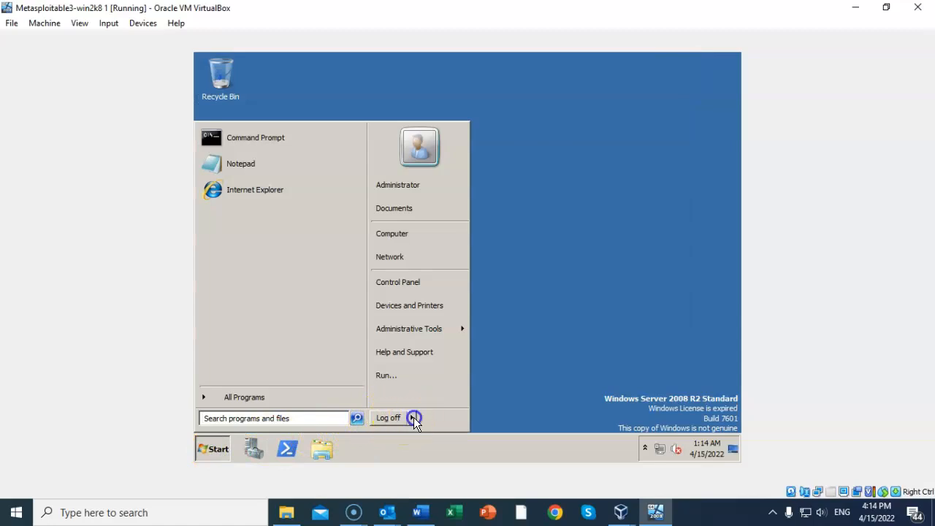
mouse_move(414, 417)
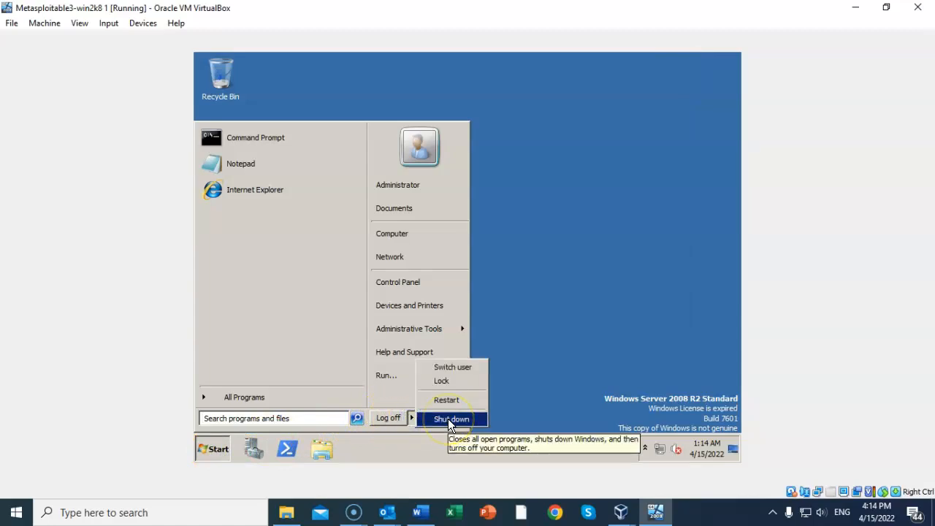
click(448, 418)
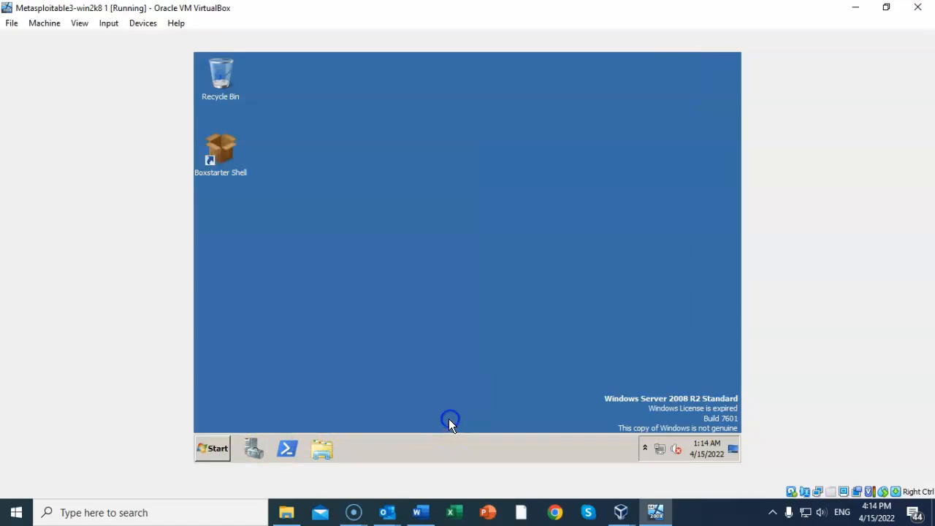
click(453, 300)
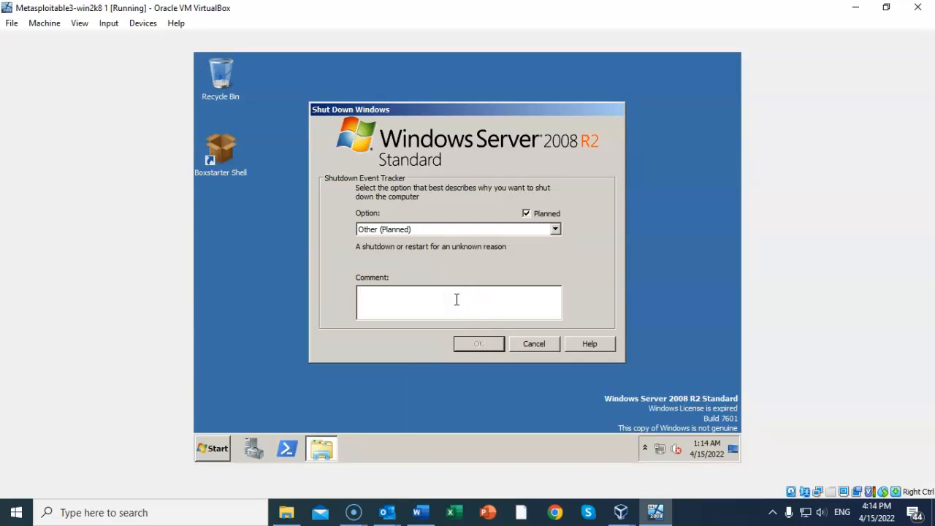
text(vvv)
click(502, 330)
click(478, 345)
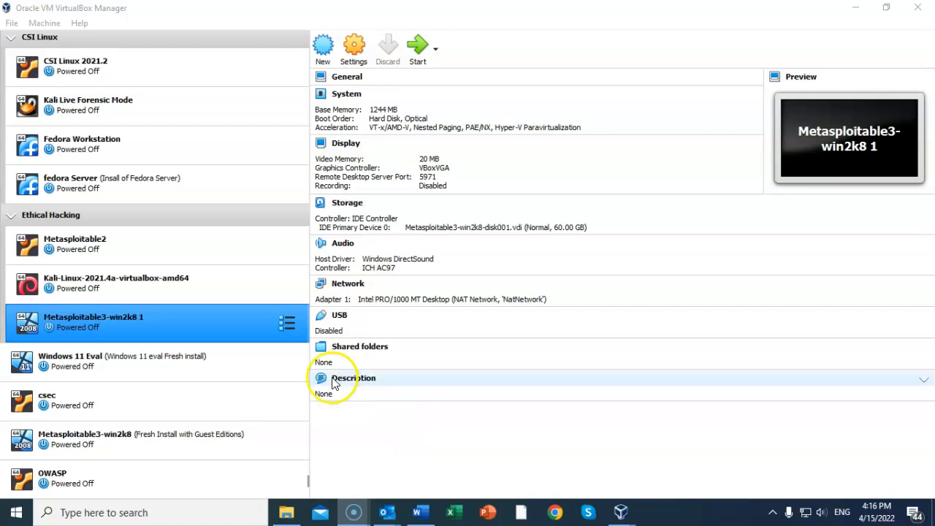
Step: Add an empty optical drive to the IDE controller in the storage settings of Metasploitable3-win2k8 1
right_click(180, 322)
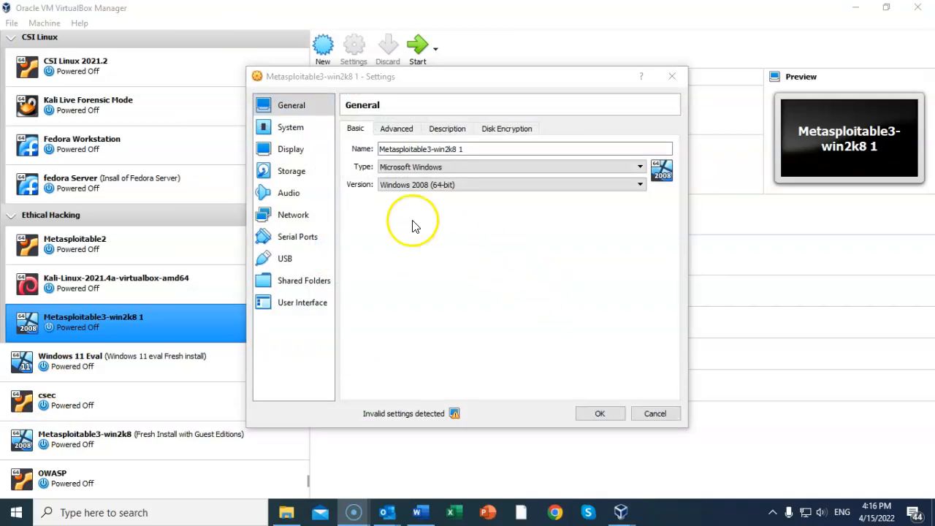
click(297, 171)
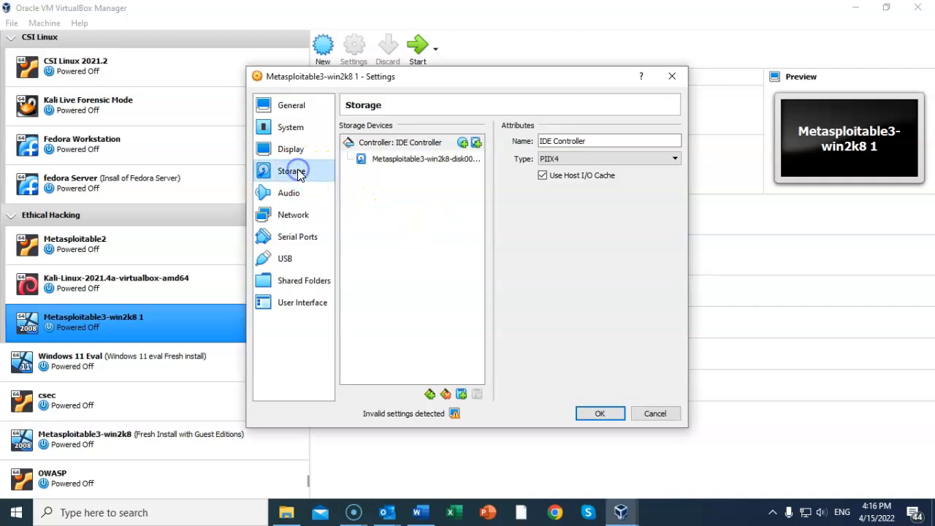
click(464, 146)
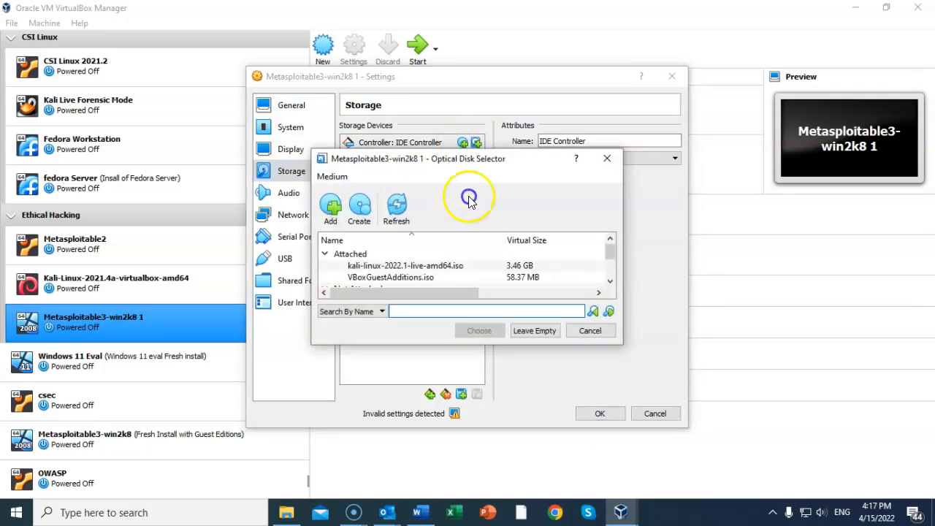
click(540, 335)
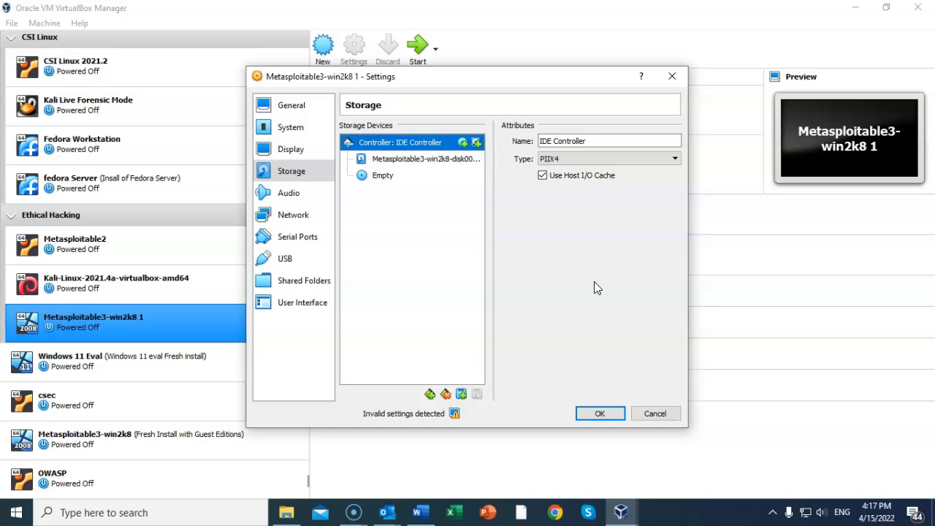
Step: Set the machine's graphics controller to VBoxSVGA and save the settings
click(294, 149)
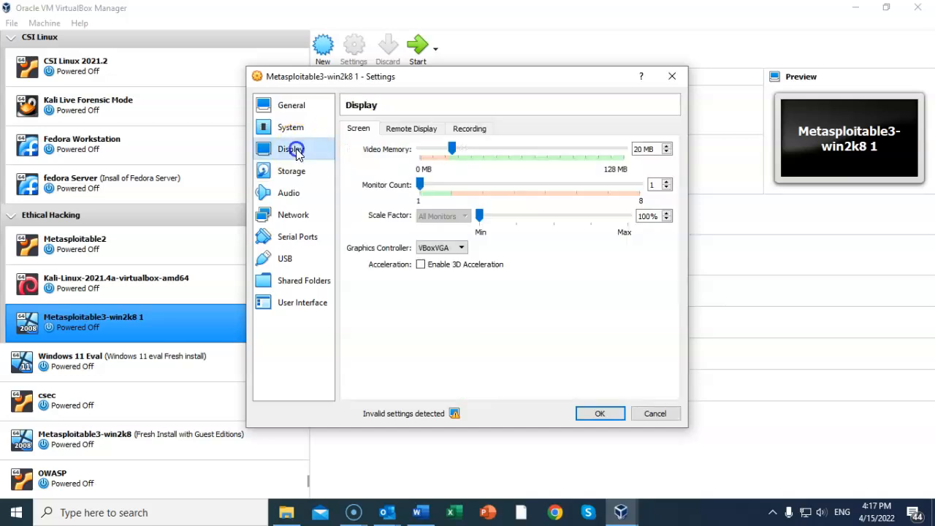
click(462, 248)
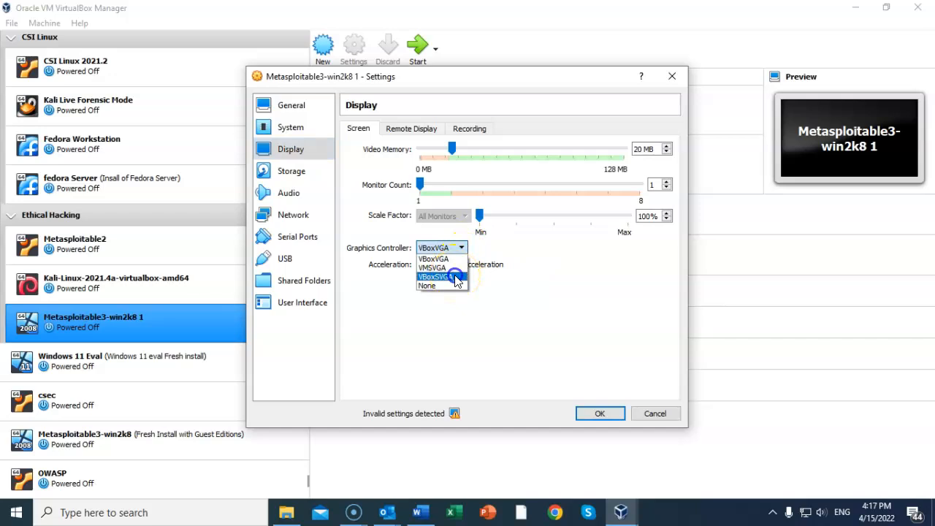
click(455, 278)
click(598, 415)
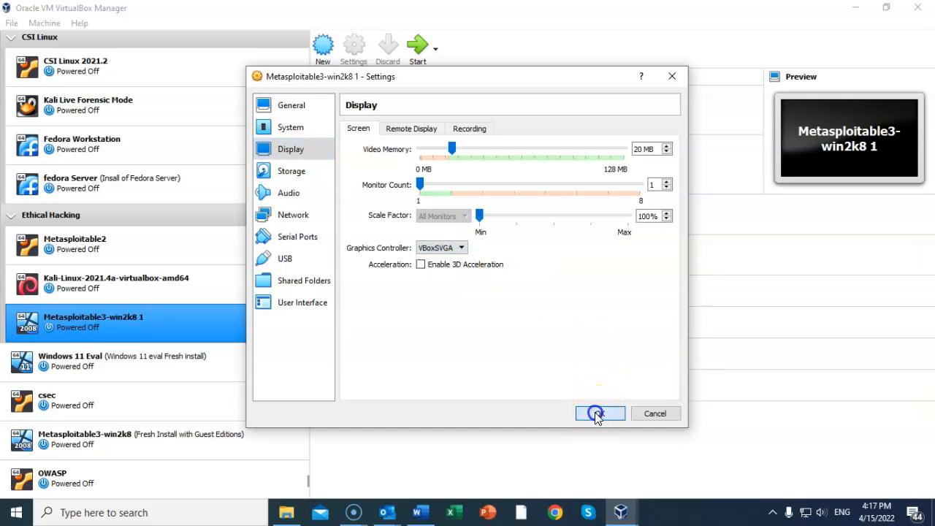
Step: Start the Metasploitable3-win2k8 (Fresh Install with Guest Editions) machine and log on as Administrator with the account password
click(166, 430)
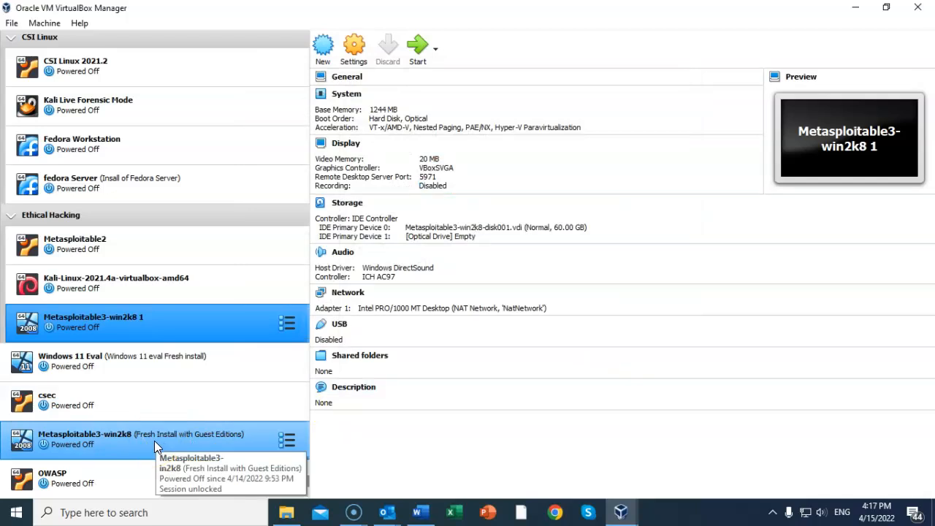
double_click(134, 446)
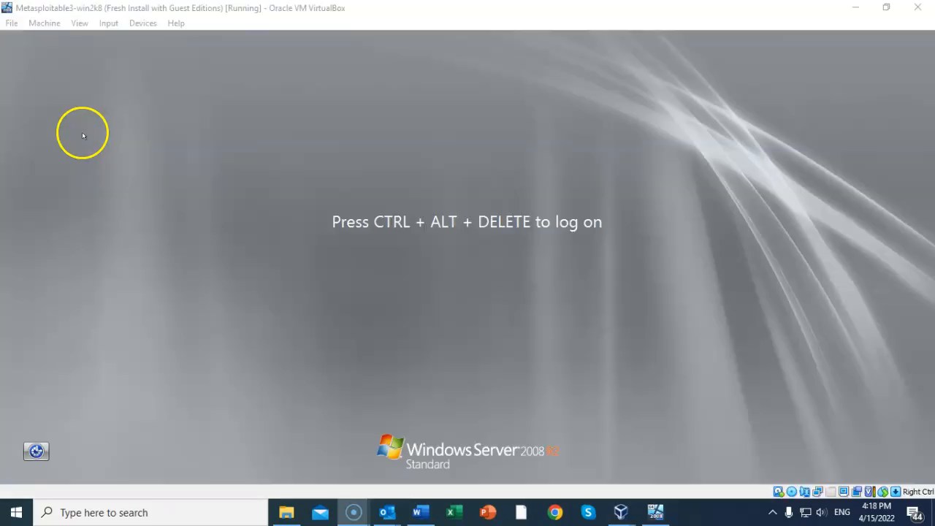
click(108, 23)
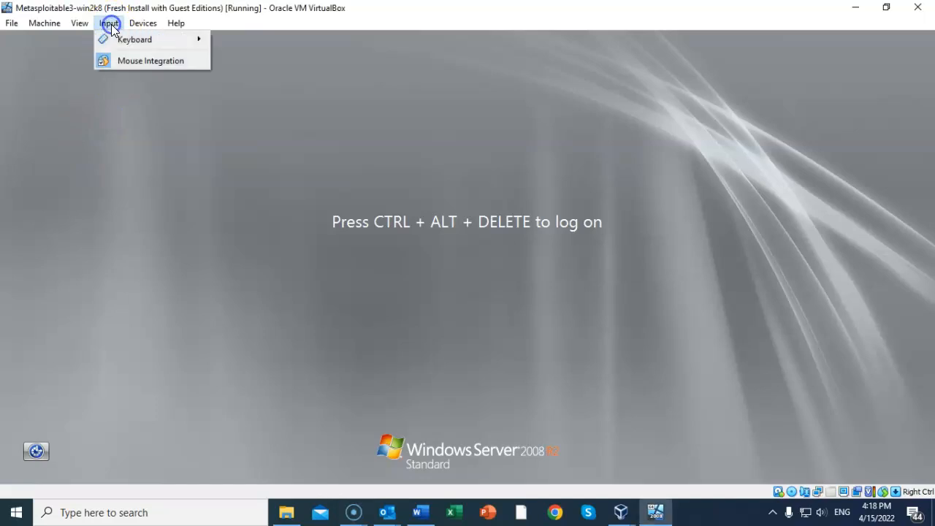
mouse_move(122, 39)
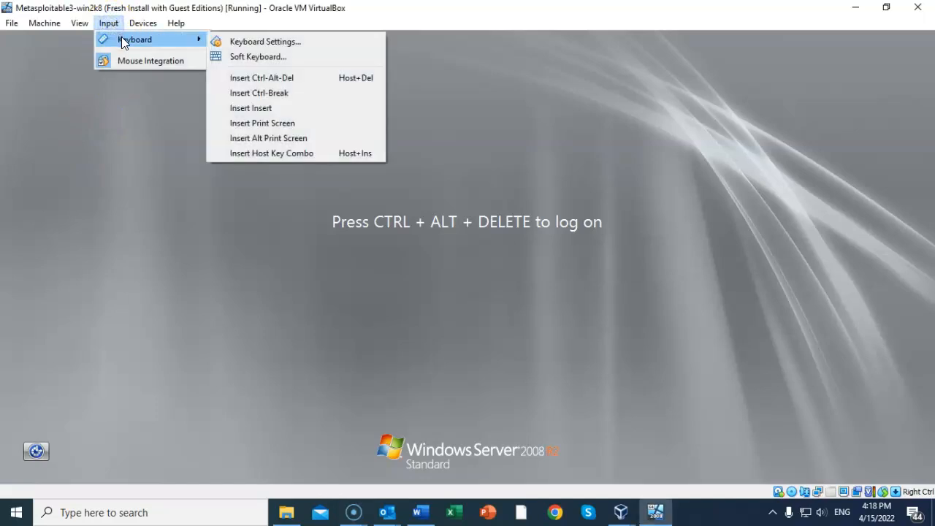
click(284, 79)
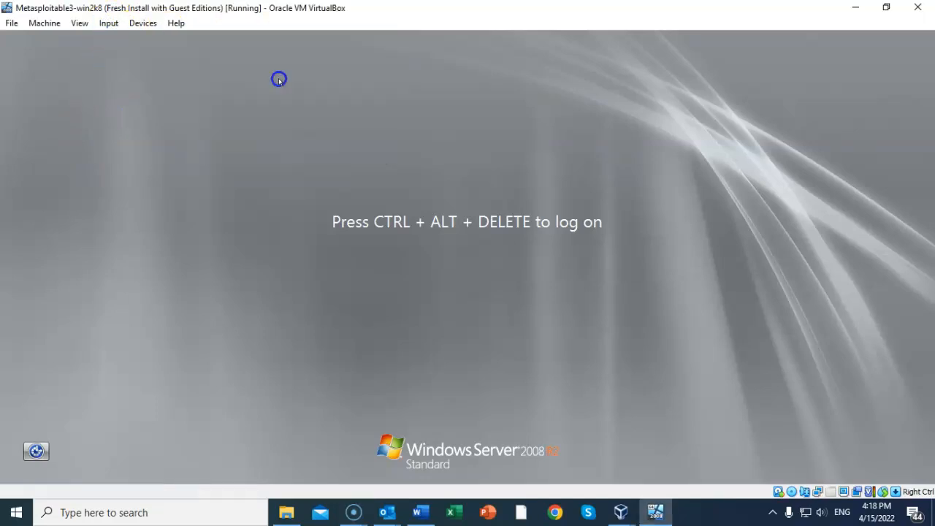
click(407, 296)
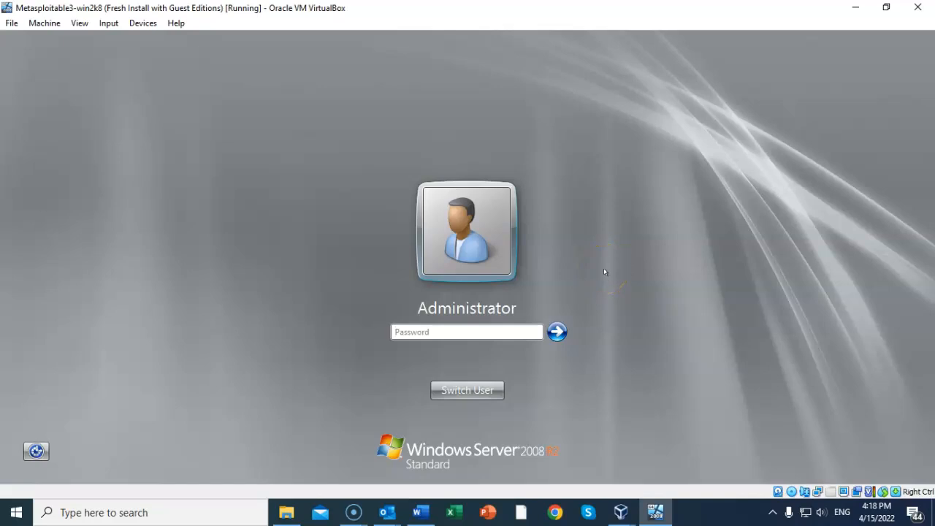
text(vagrant)
key(Return)
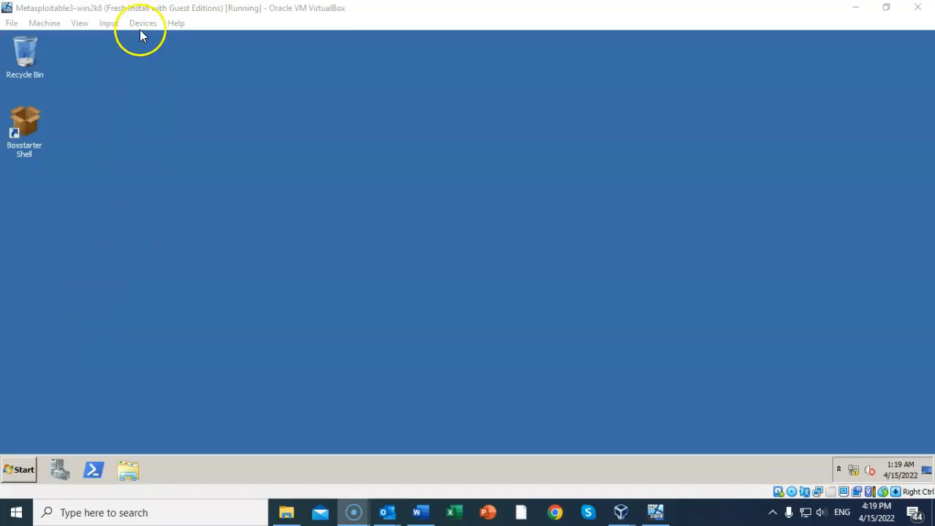
Step: Insert the Guest Additions CD image and open the VirtualBox Guest Additions CD drive in the guest's file explorer
click(142, 24)
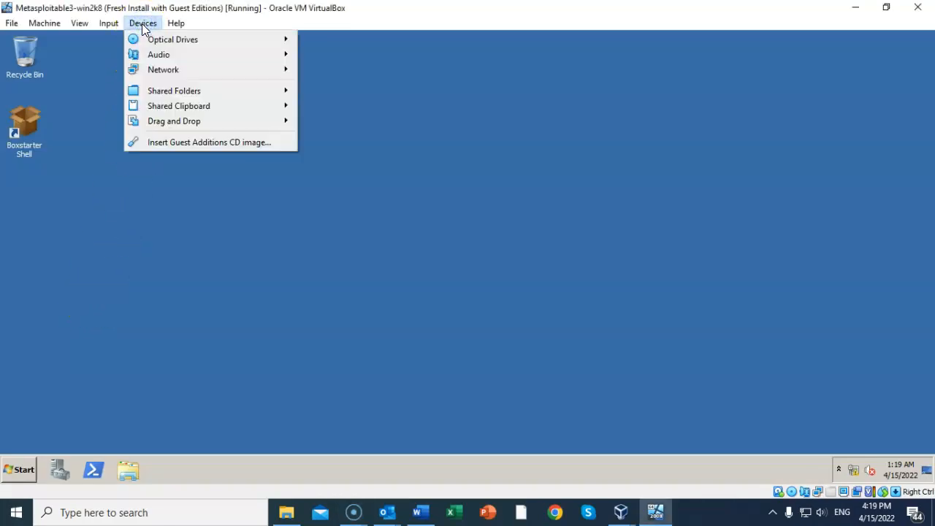
click(197, 143)
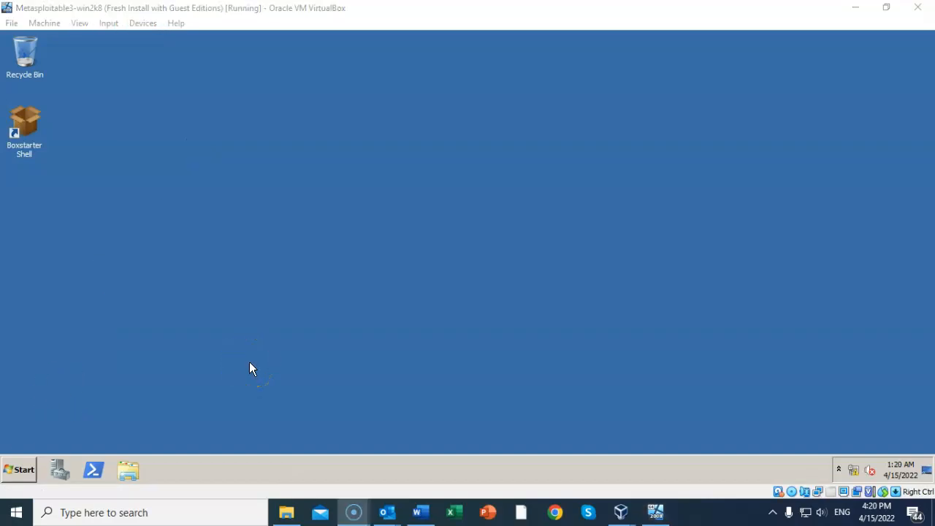
click(132, 471)
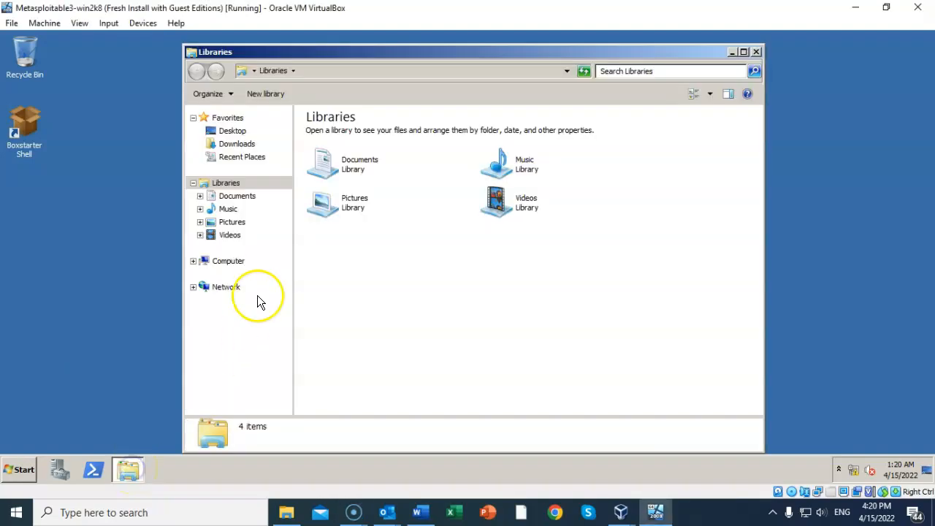
click(233, 265)
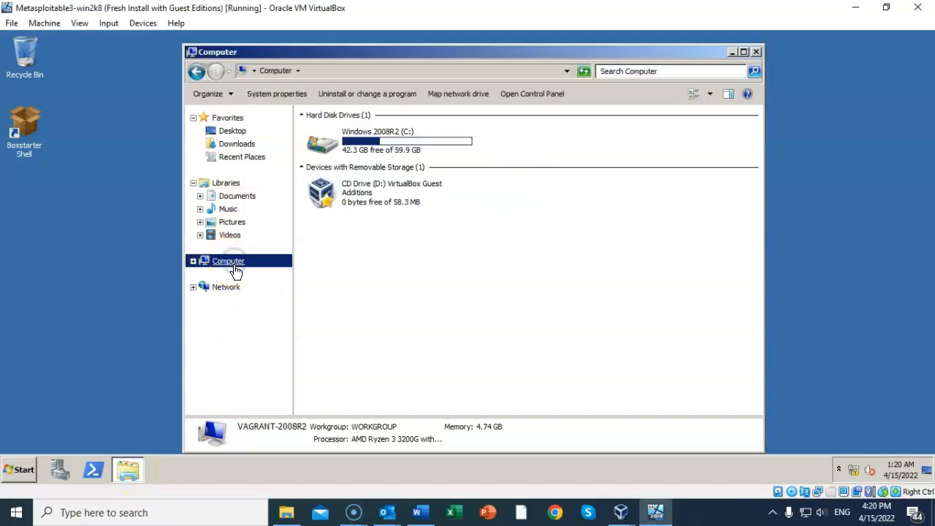
double_click(368, 193)
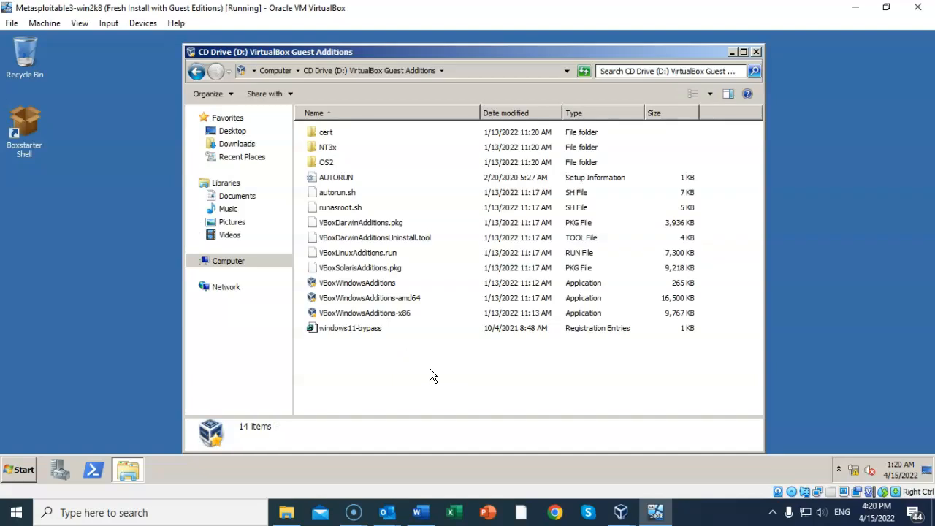
Step: Install VBoxWindowsAdditions with the default folder and components, and finish the setup with Reboot now
double_click(351, 284)
click(541, 356)
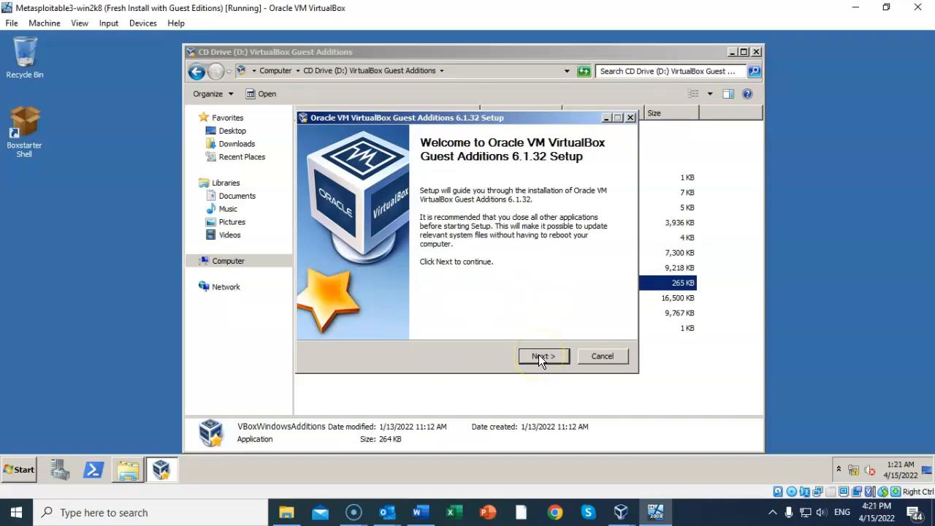
click(540, 355)
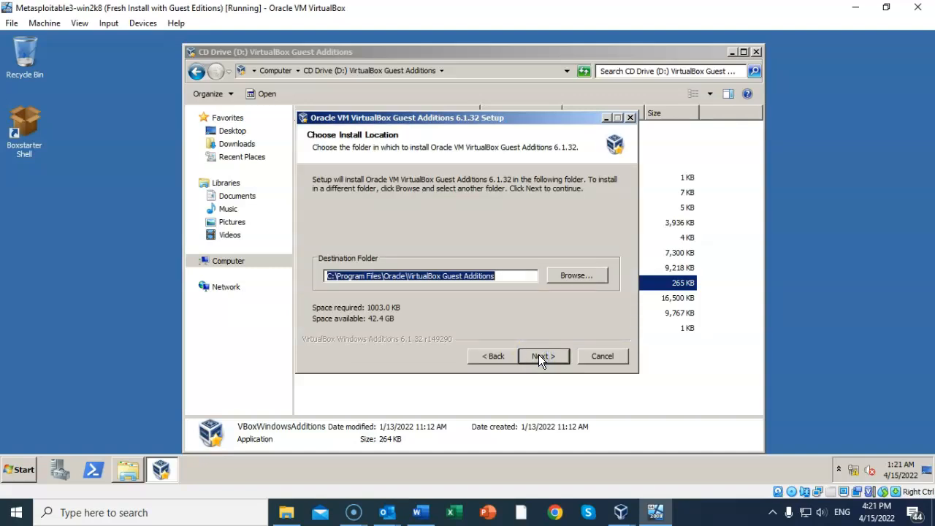
click(539, 356)
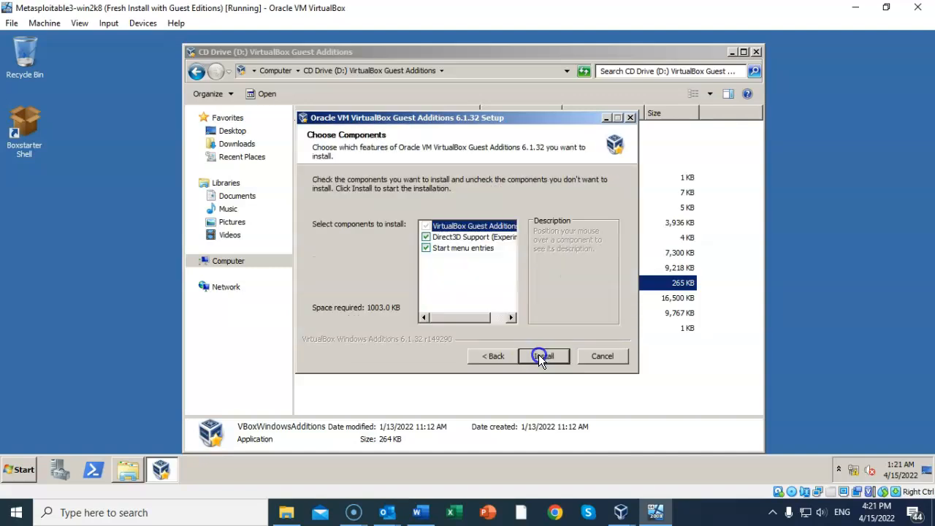
click(538, 356)
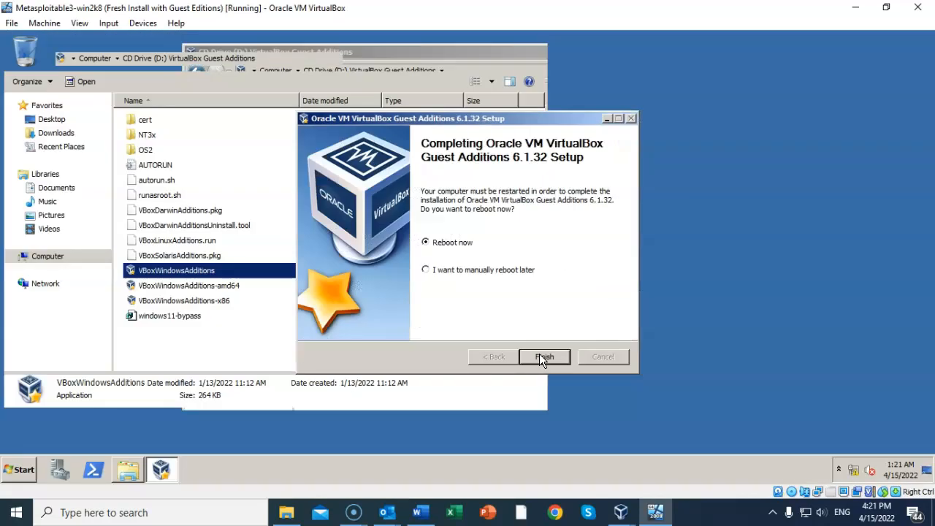
click(540, 355)
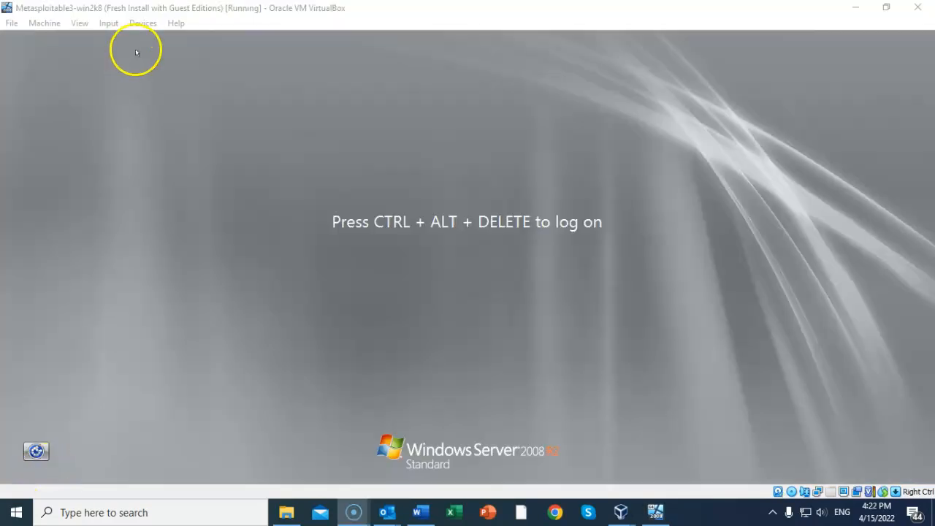
Step: Send Ctrl-Alt-Del to the rebooted guest and log on as Administrator with the account password
click(107, 23)
mouse_move(119, 38)
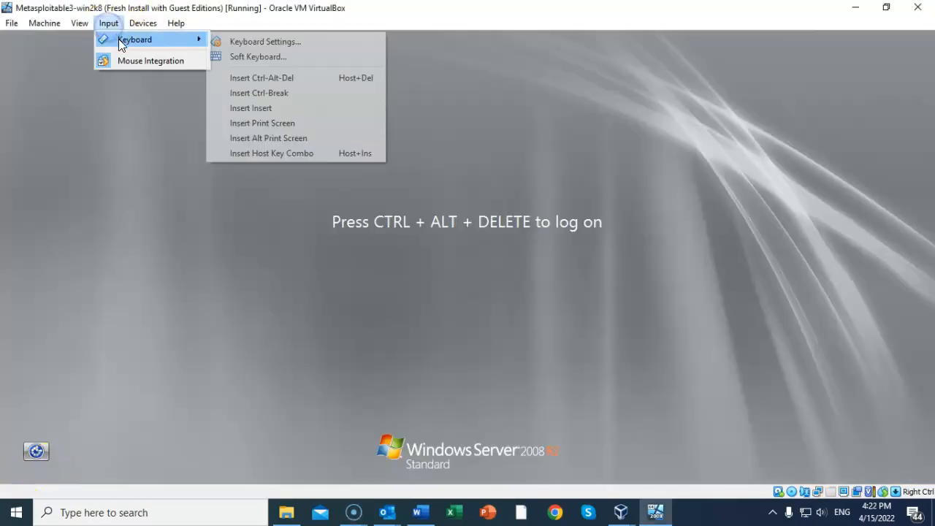
click(276, 79)
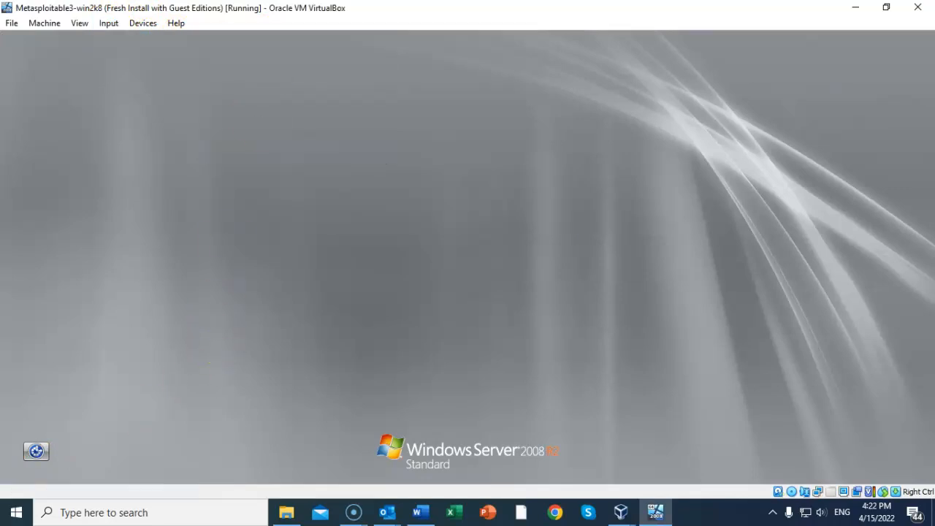
click(407, 295)
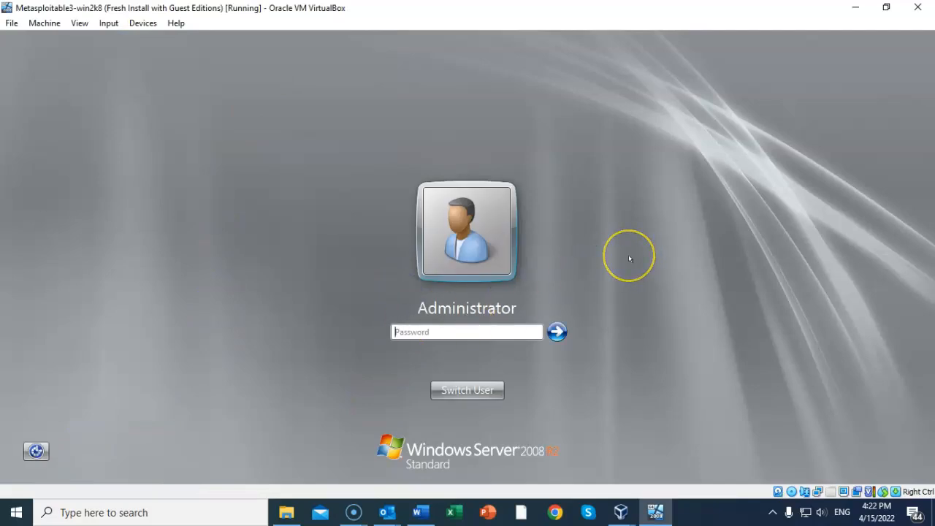
text(vagrant)
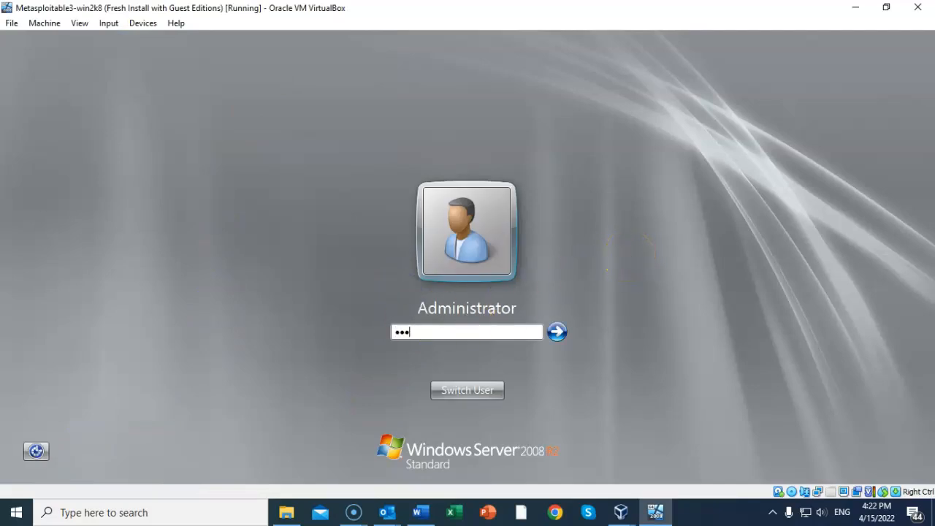
key(Return)
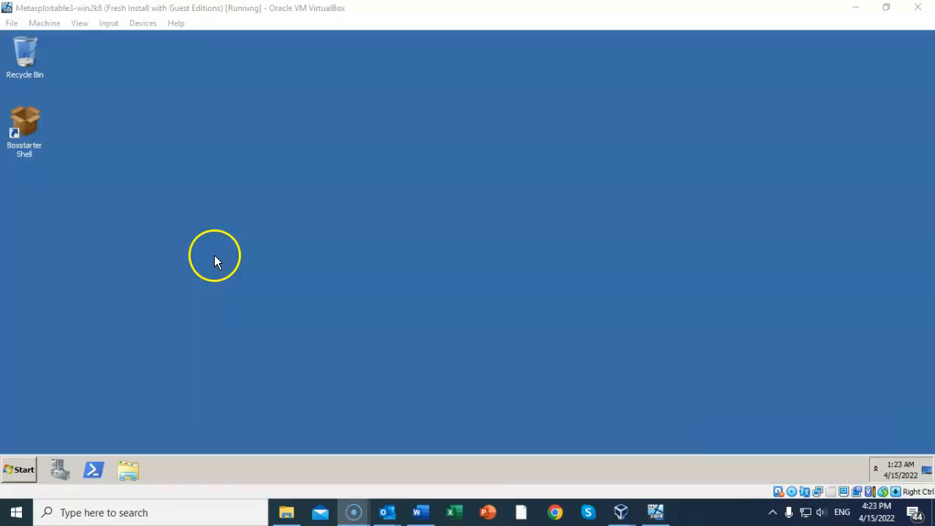
Step: Review how Adapter 1 is attached in the running machine's network settings and accept the dialog
click(142, 25)
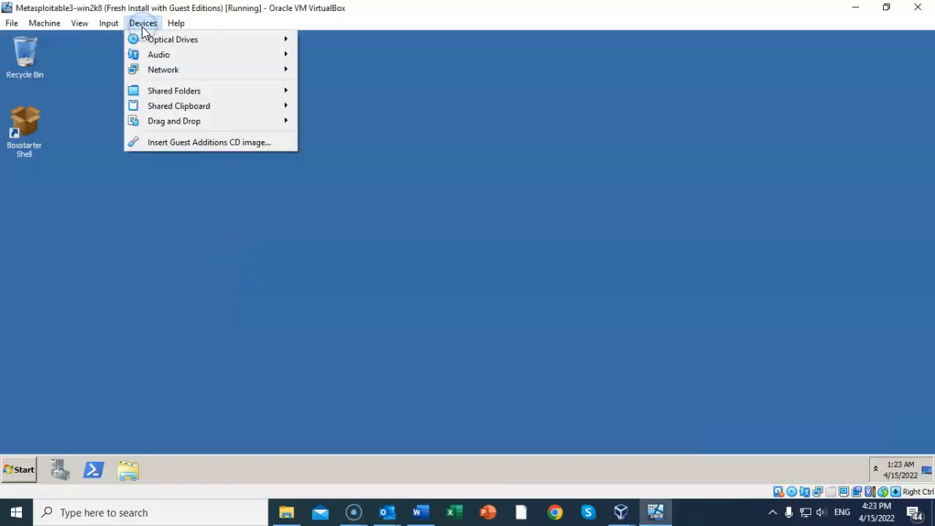
mouse_move(167, 69)
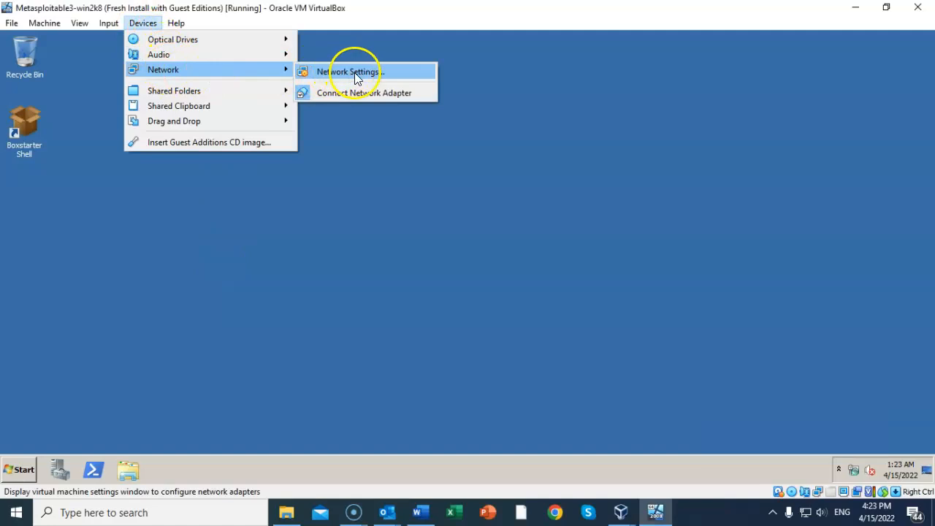
click(355, 73)
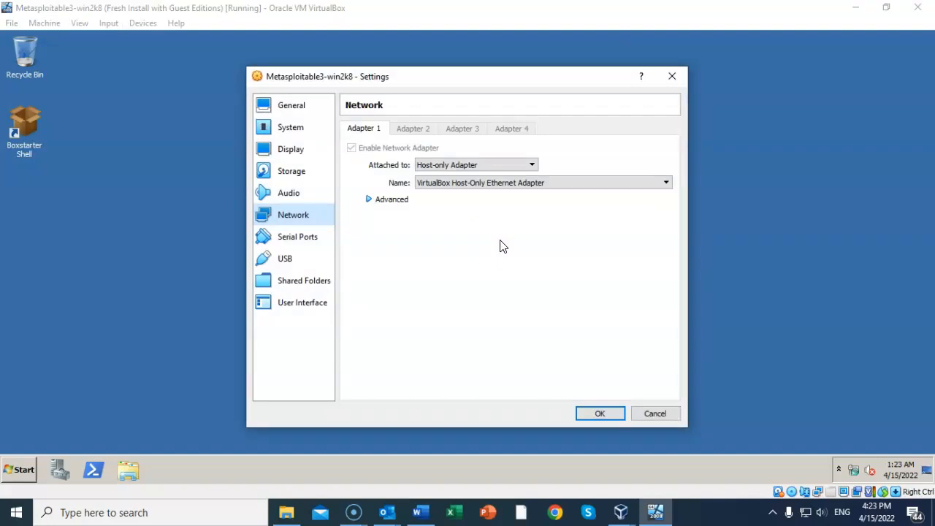
click(598, 414)
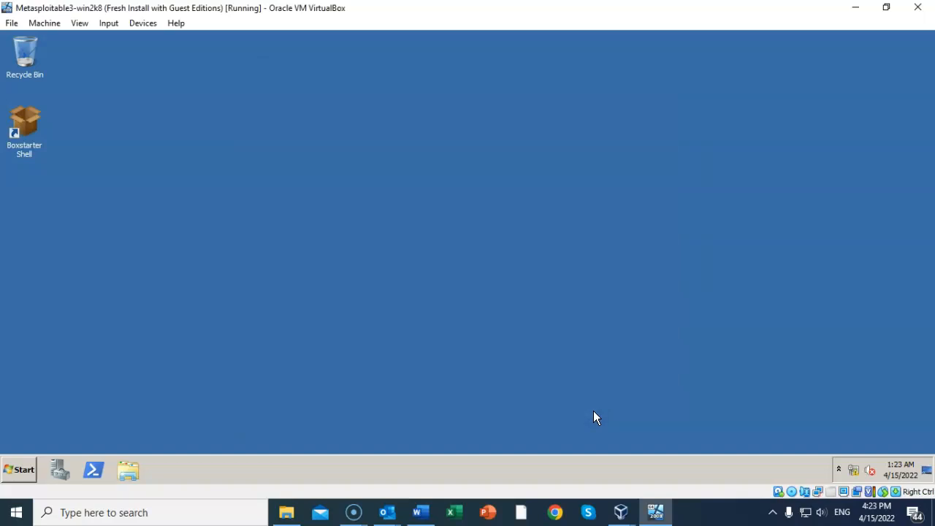
Step: Take a snapshot of the running machine named "w2k8 with guest editions and new trial period"
click(44, 24)
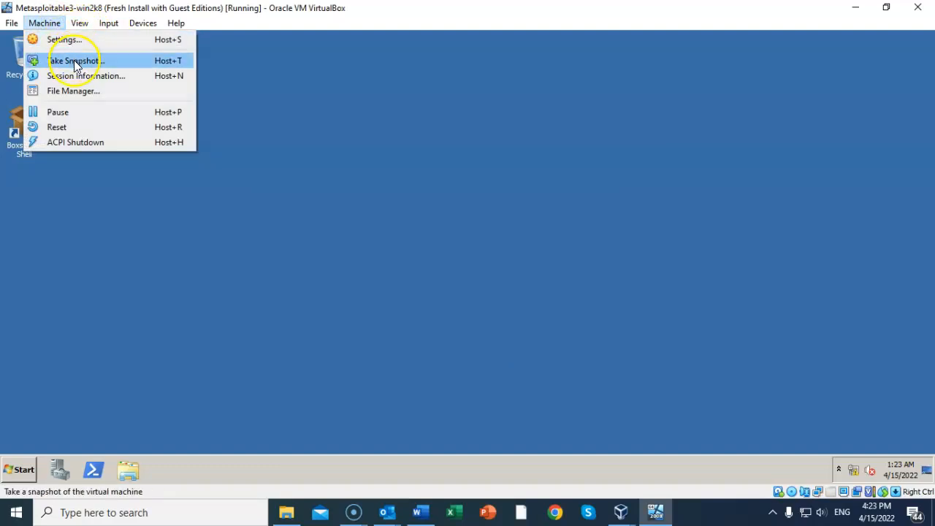
click(119, 61)
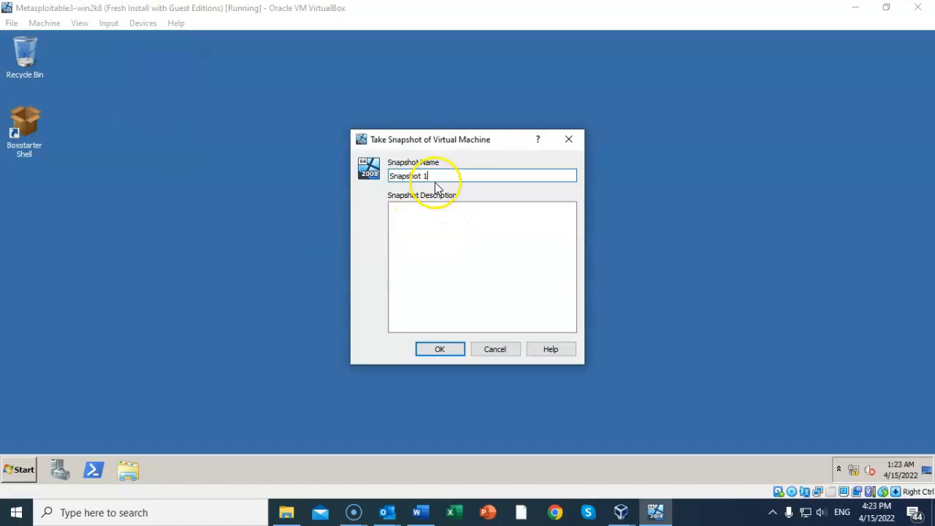
drag(432, 176, 359, 176)
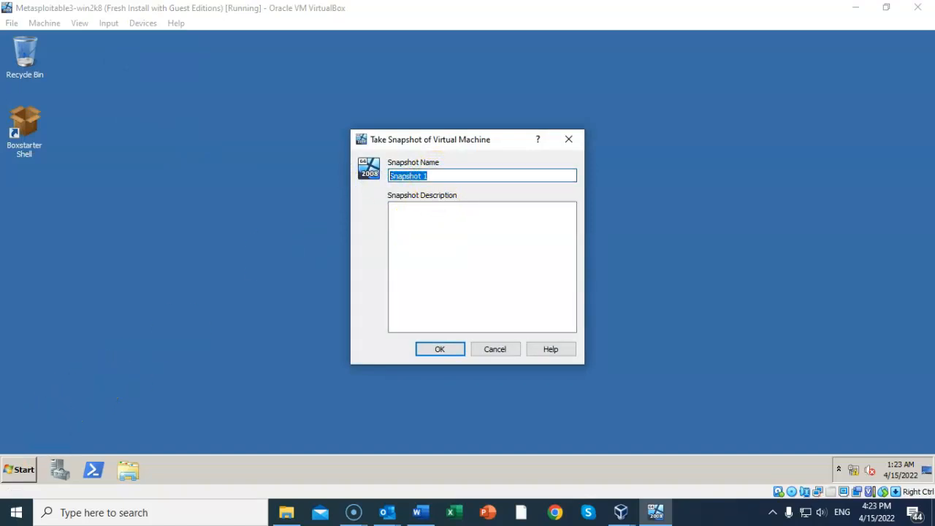
text(w2k8 with guest editions and new trial period)
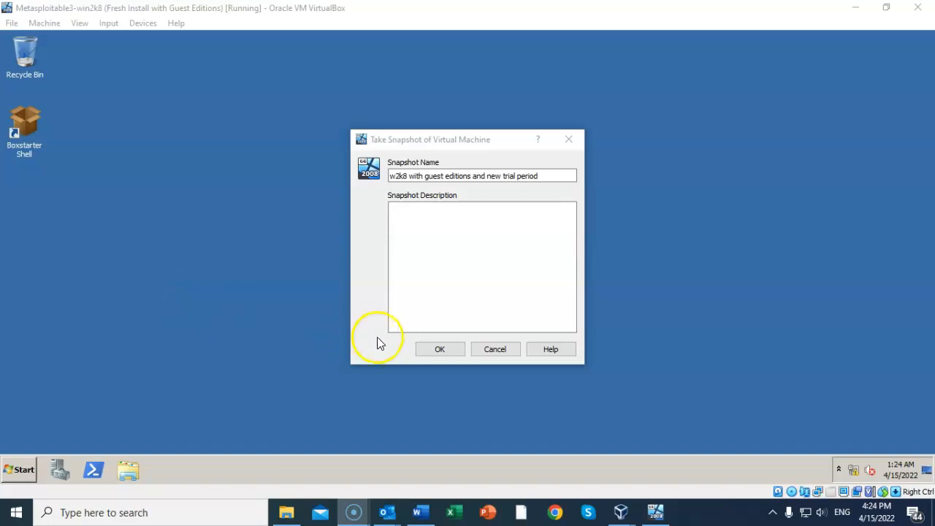
click(439, 350)
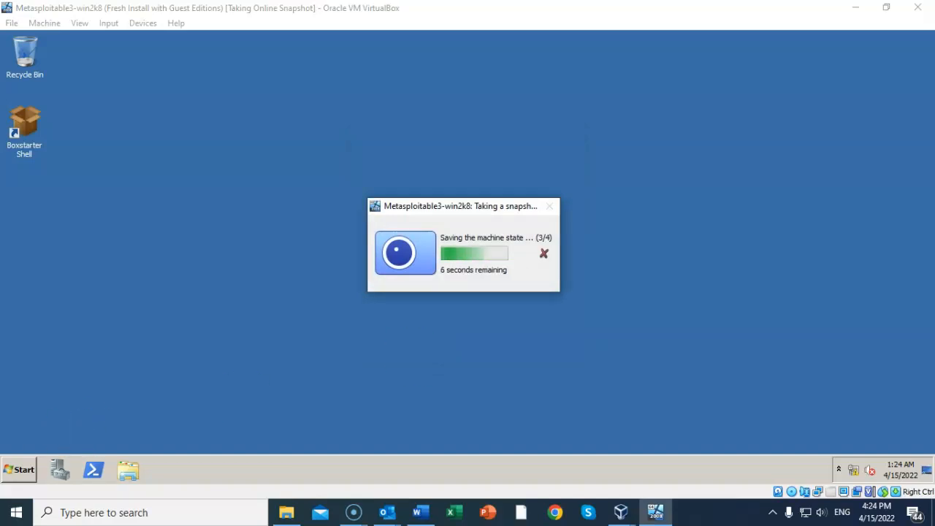
Step: Open a Command Prompt in the guest and move its window clear of the desktop icons
click(9, 475)
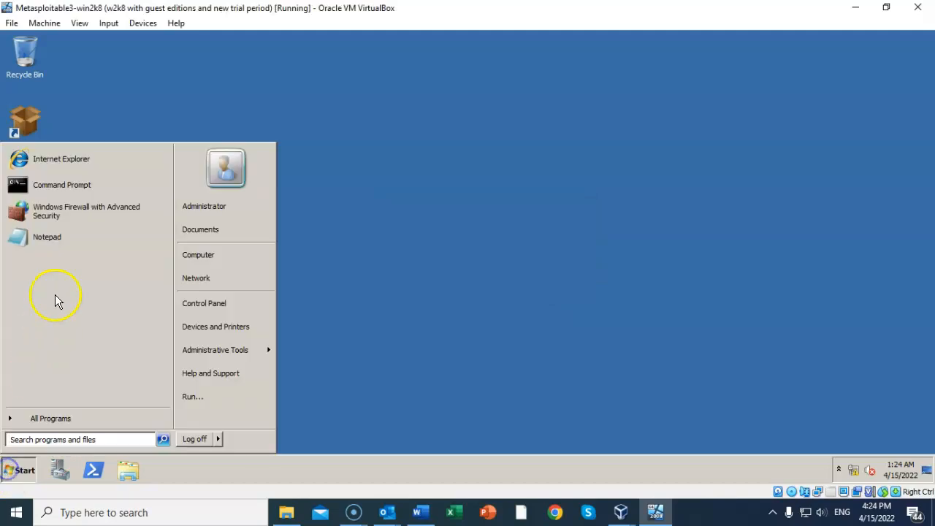
click(68, 187)
click(495, 98)
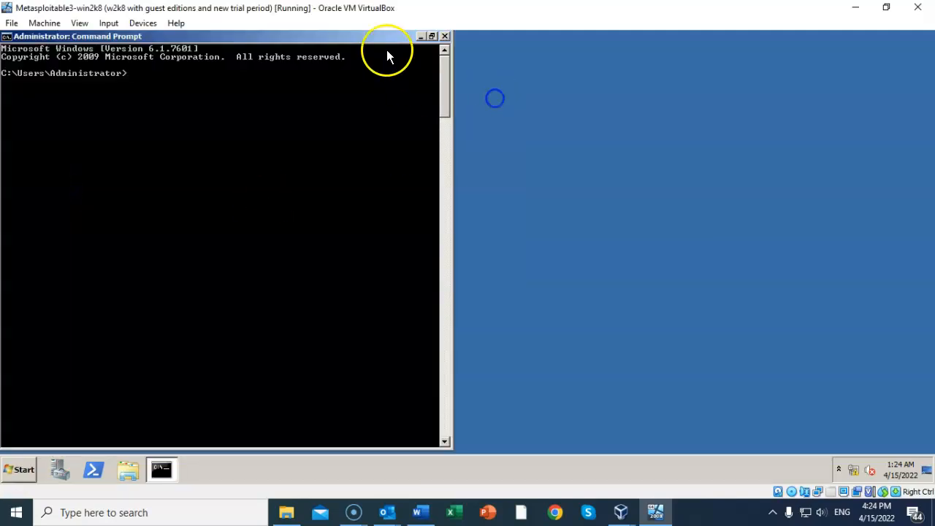
drag(387, 38, 635, 84)
Step: Choose a larger font in the Command Prompt window's properties and apply it
right_click(424, 82)
click(453, 195)
click(322, 114)
click(413, 209)
click(434, 387)
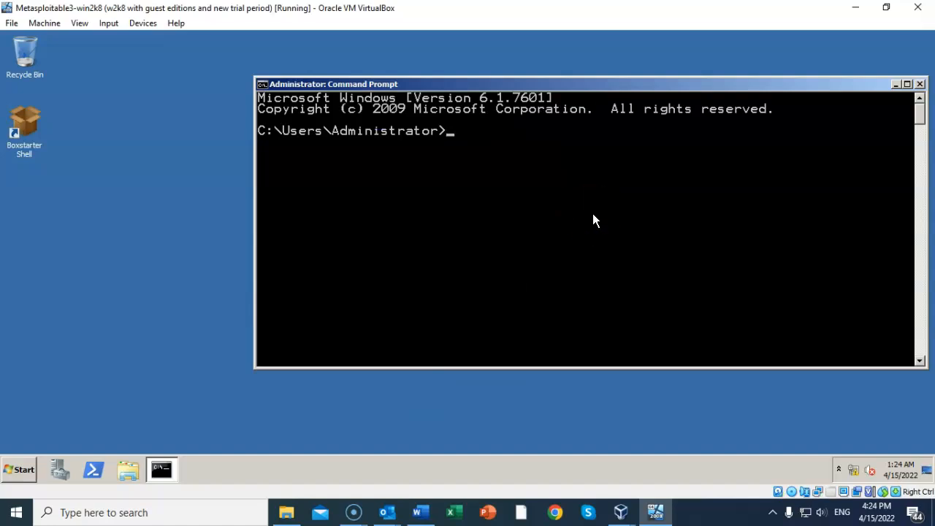
Step: Run ipconfig in the guest's Command Prompt to check the IP address of the Local Area Connection
text(ipconfig)
key(Return)
click(791, 286)
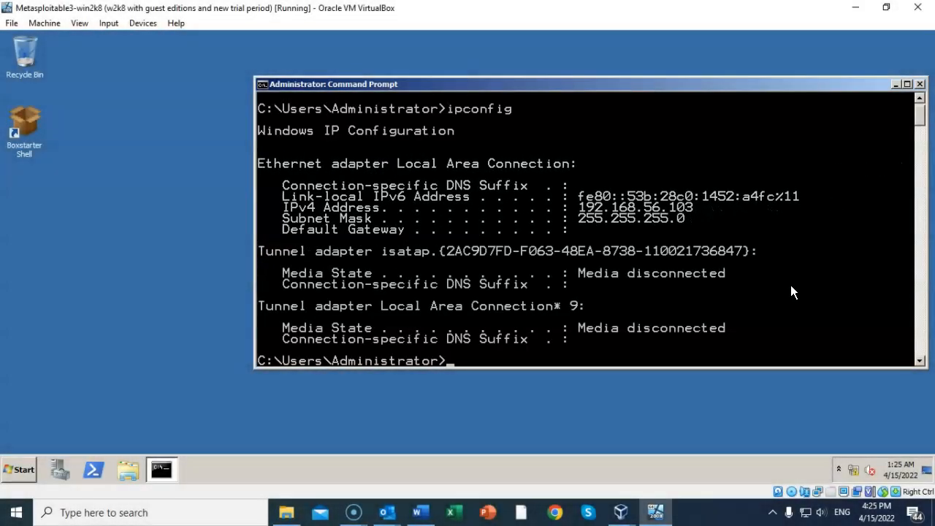
click(434, 397)
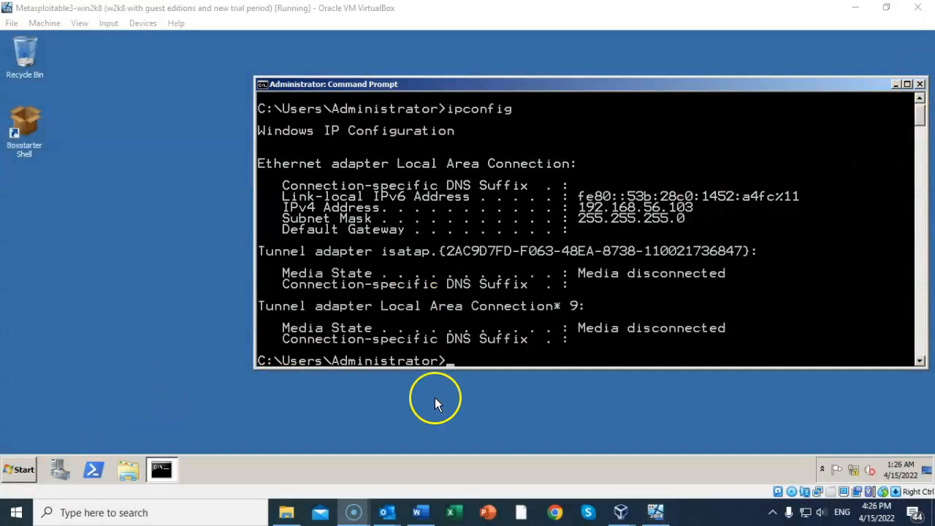